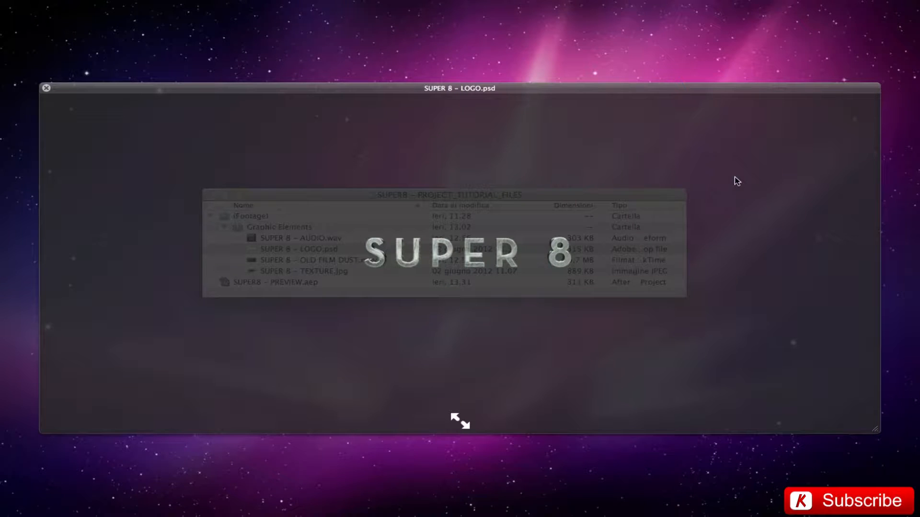
- Close the preview of SUPER 8 - LOGO.psd and look at SUPER 8 - AUDIO.wav in the project files folder
key(space)
click(309, 238)
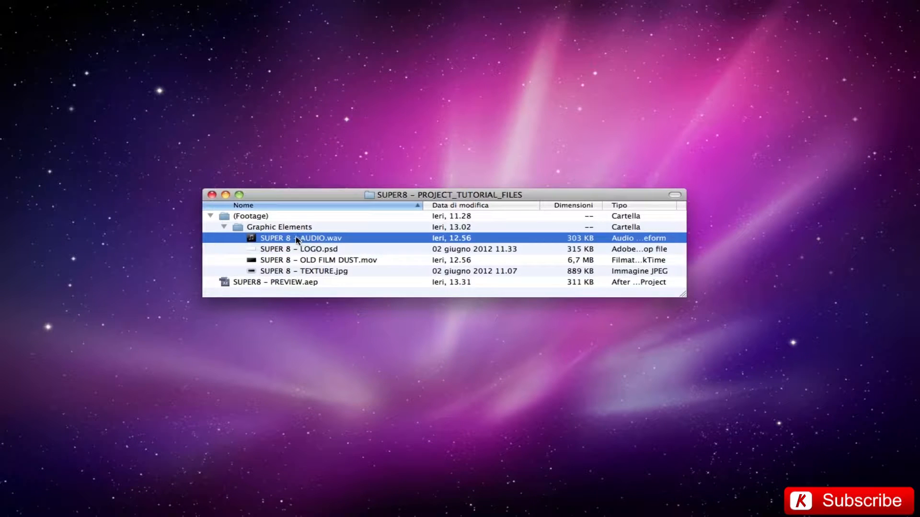
drag(281, 196, 412, 246)
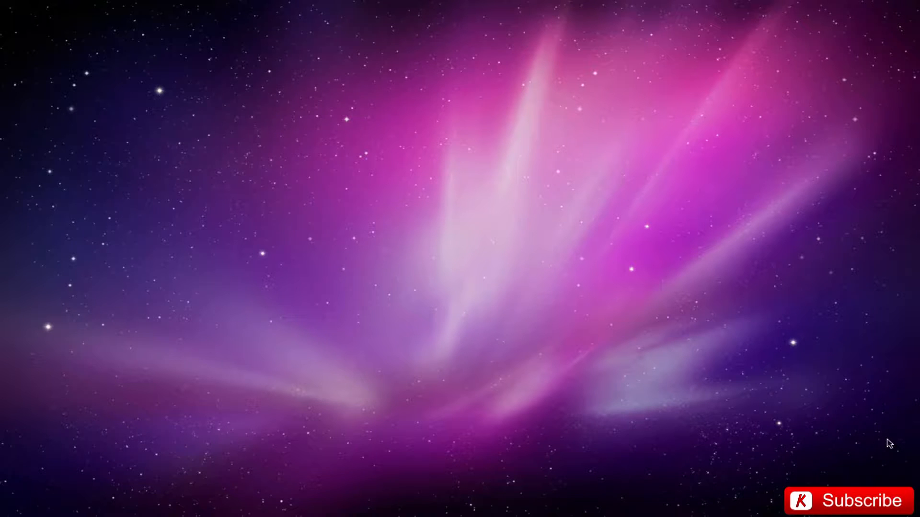
drag(99, 357, 164, 438)
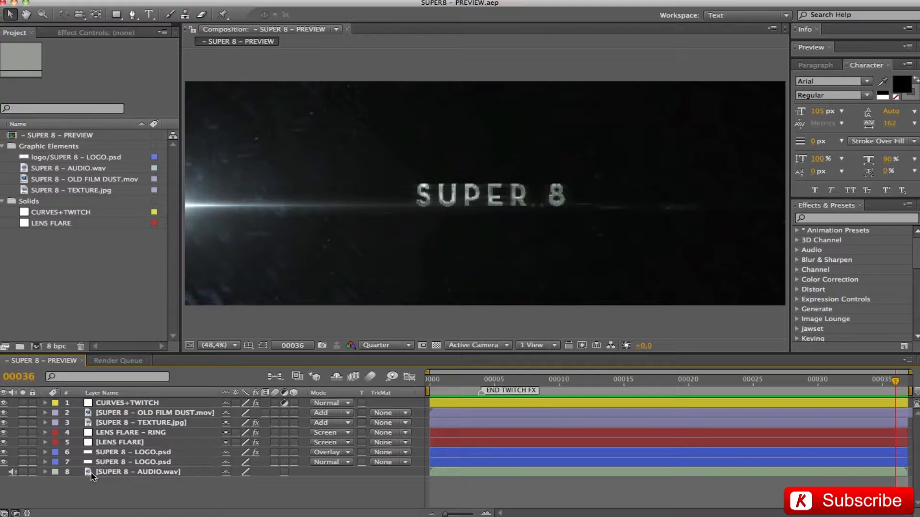
- Examine the two logo layers and the CURVES+TWITCH layer in the timeline and check the current frame
click(117, 463)
click(115, 455)
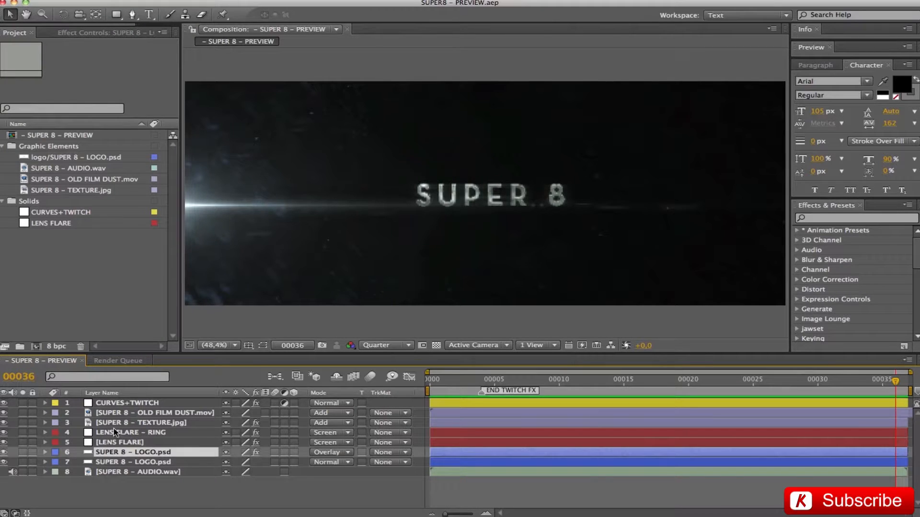
click(108, 406)
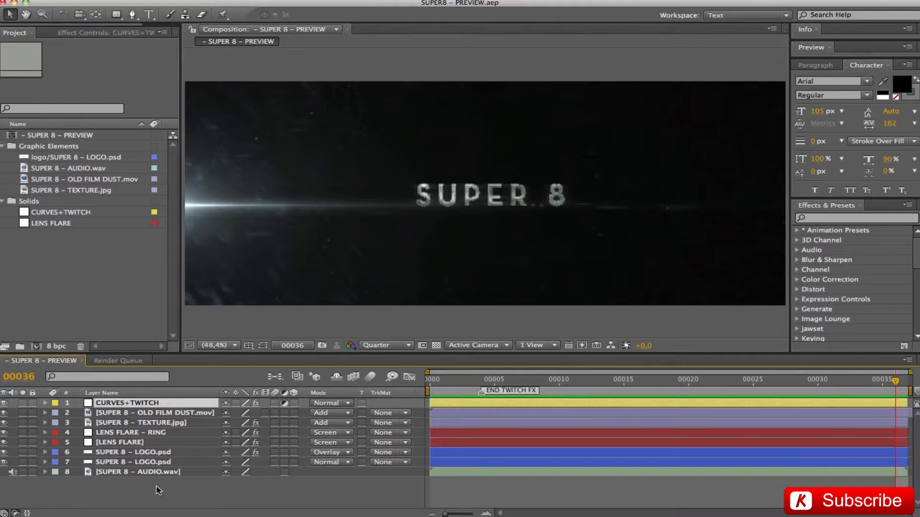
click(171, 453)
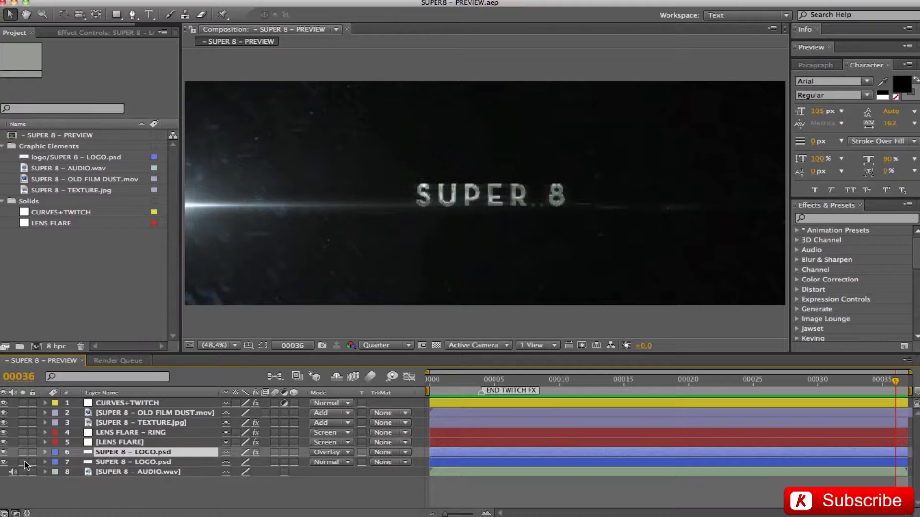
click(23, 378)
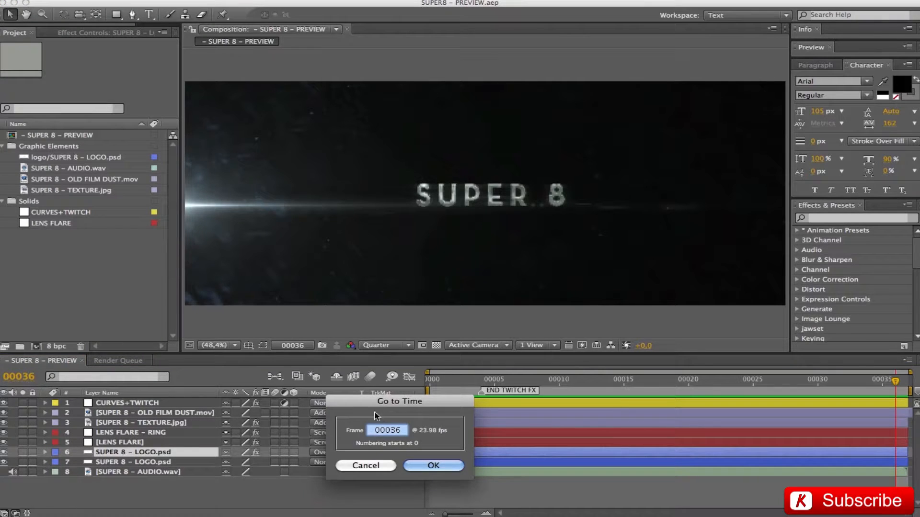
click(433, 466)
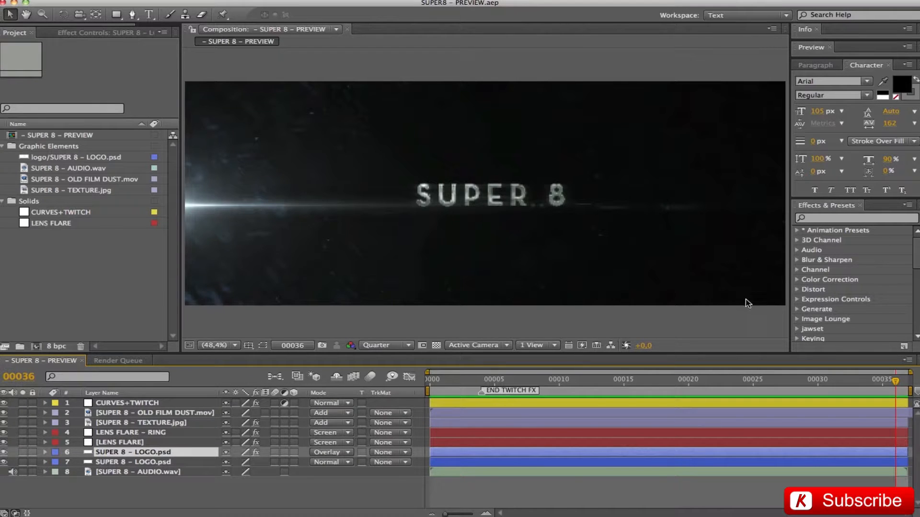
- Solo both SUPER 8 - LOGO.psd layers in the timeline and select the lower one
click(22, 462)
click(22, 452)
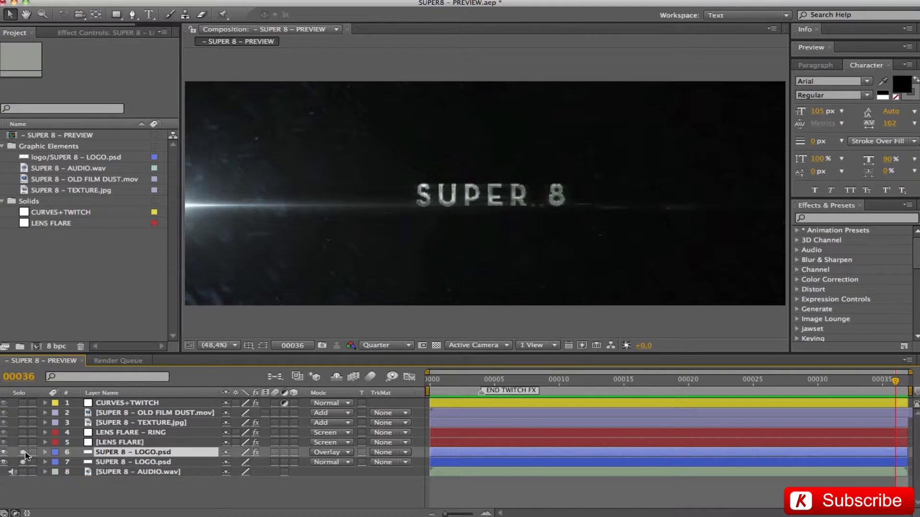
click(117, 463)
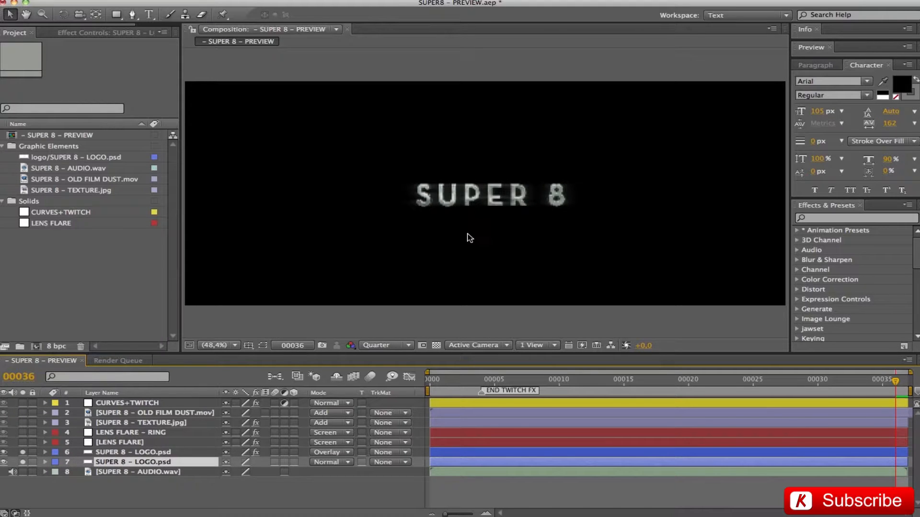
- View the soloed logo in the composition at 100% magnification and Full resolution
click(235, 346)
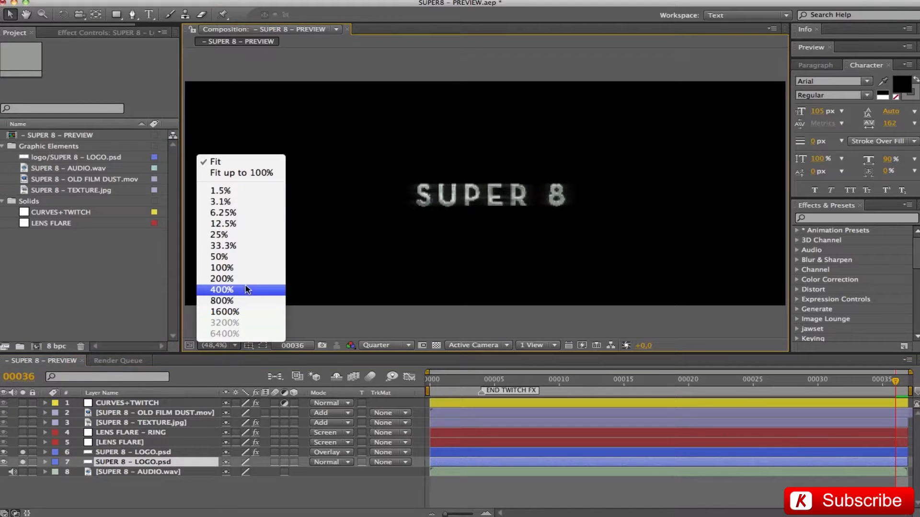
click(222, 267)
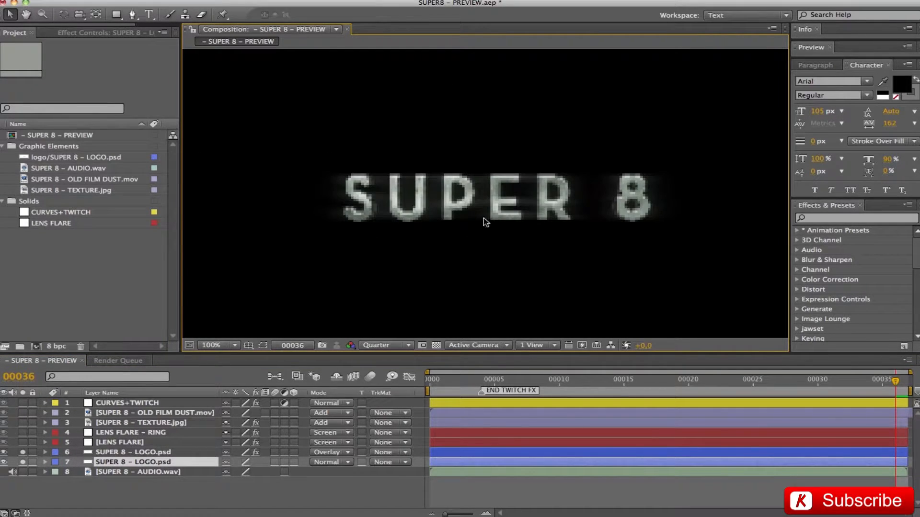
click(380, 345)
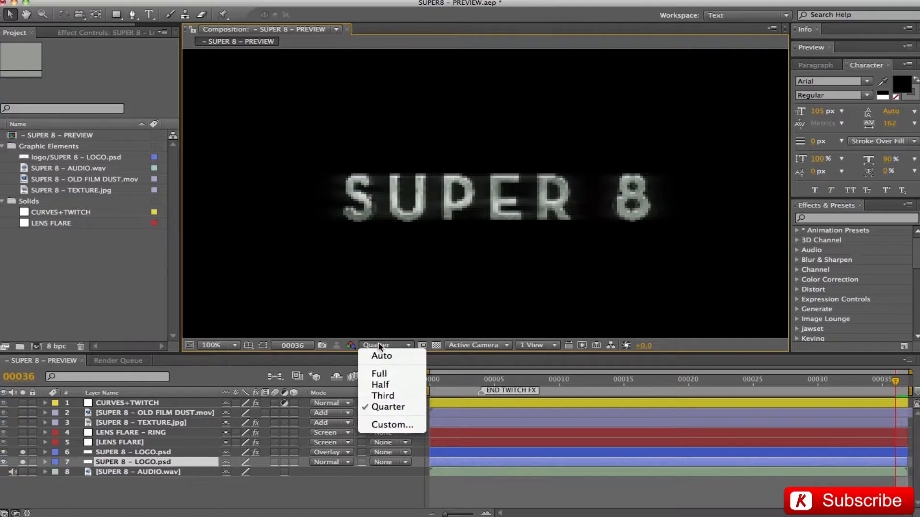
click(379, 373)
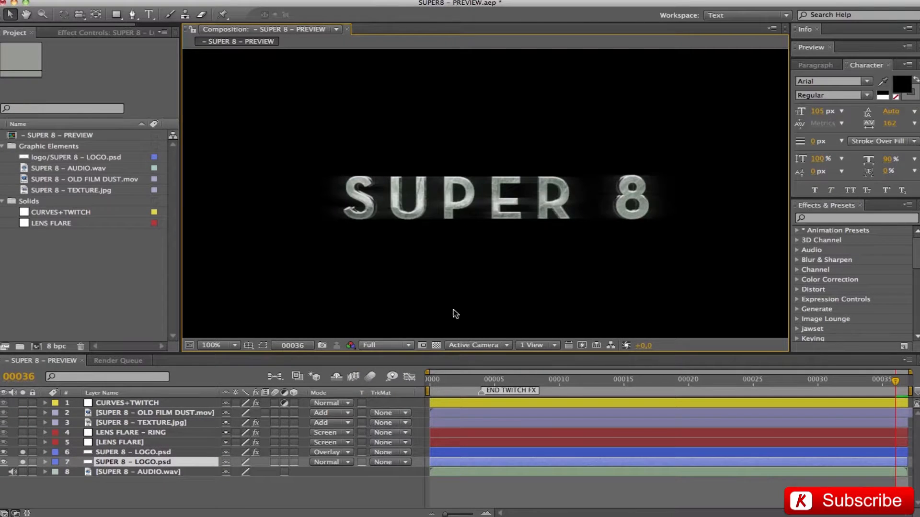
click(22, 460)
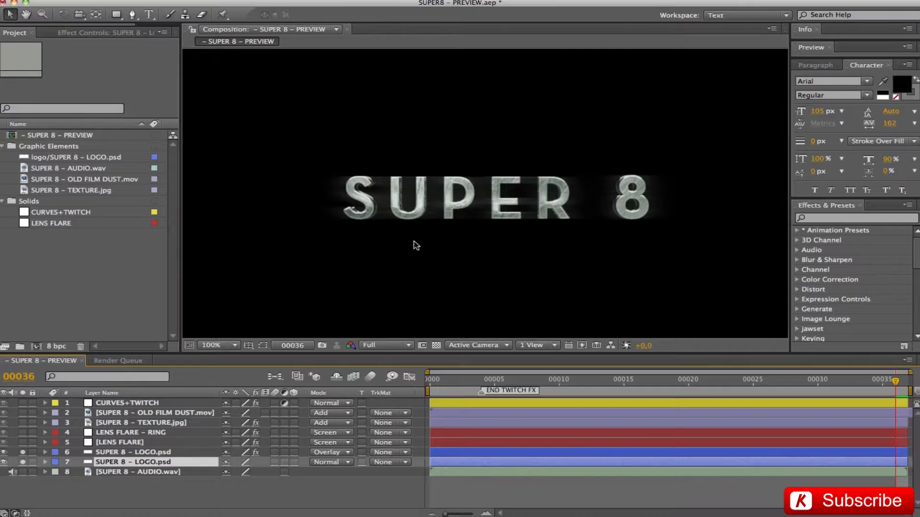
- Inspect both logo layers' effects, including the upper one's Directional Blur direction, blur length and blending mode
click(111, 32)
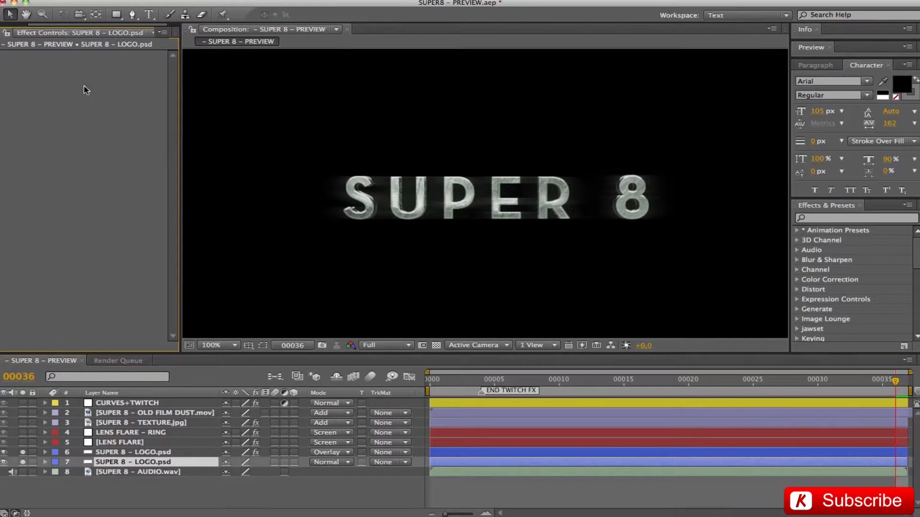
click(126, 453)
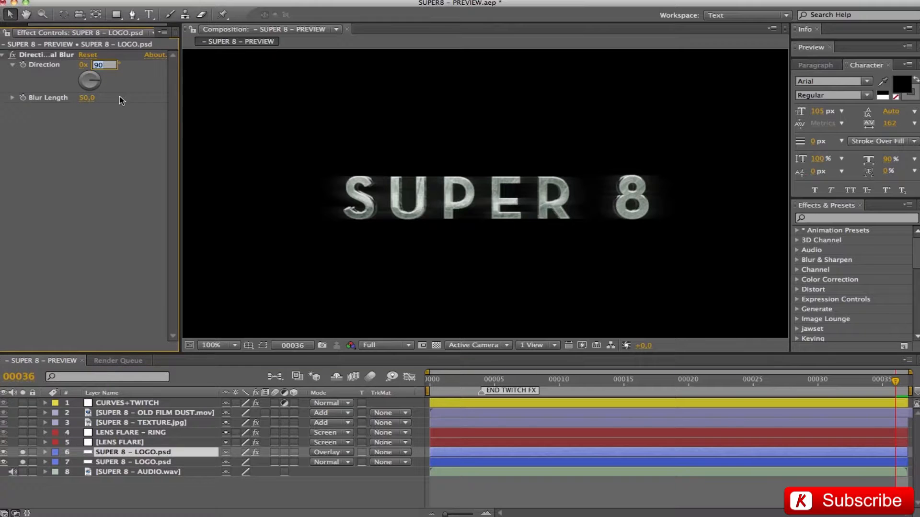
click(86, 98)
click(84, 176)
click(336, 455)
click(335, 451)
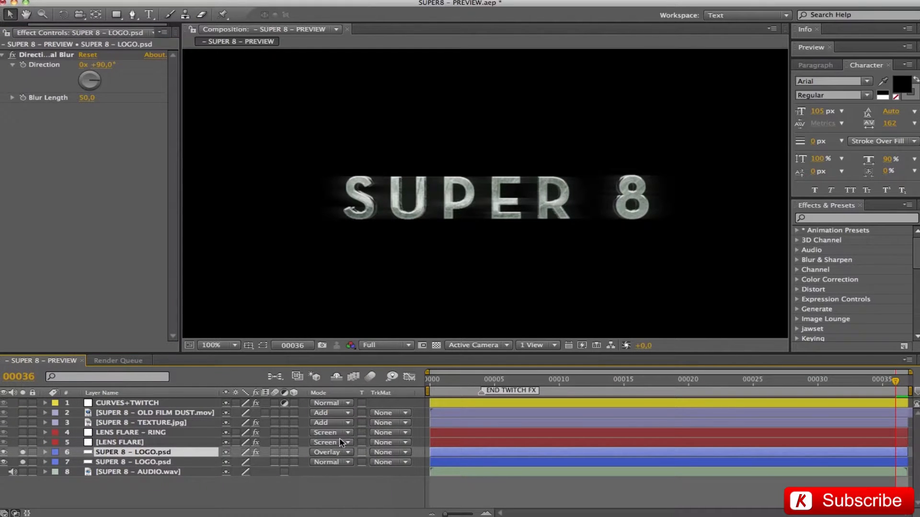
- Solo the LENS FLARE layer and set the composition view to Quarter resolution and Fit magnification
click(22, 442)
click(373, 346)
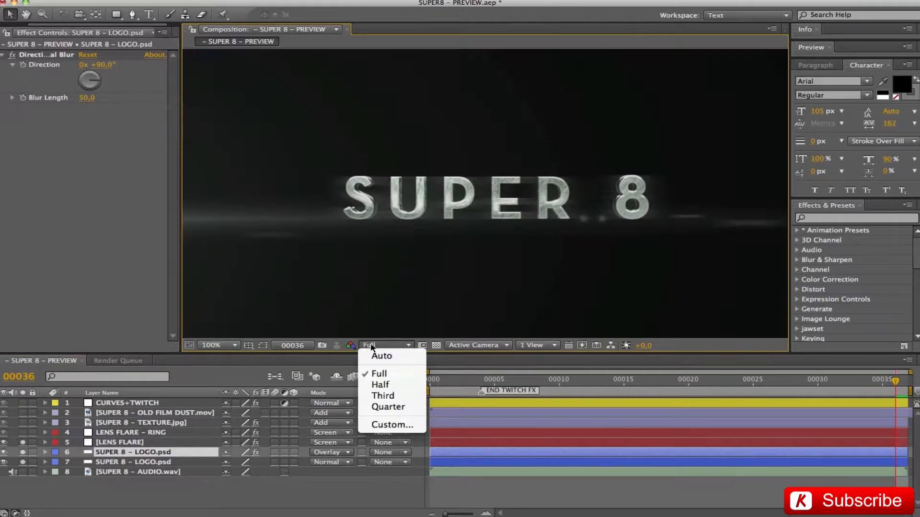
click(389, 406)
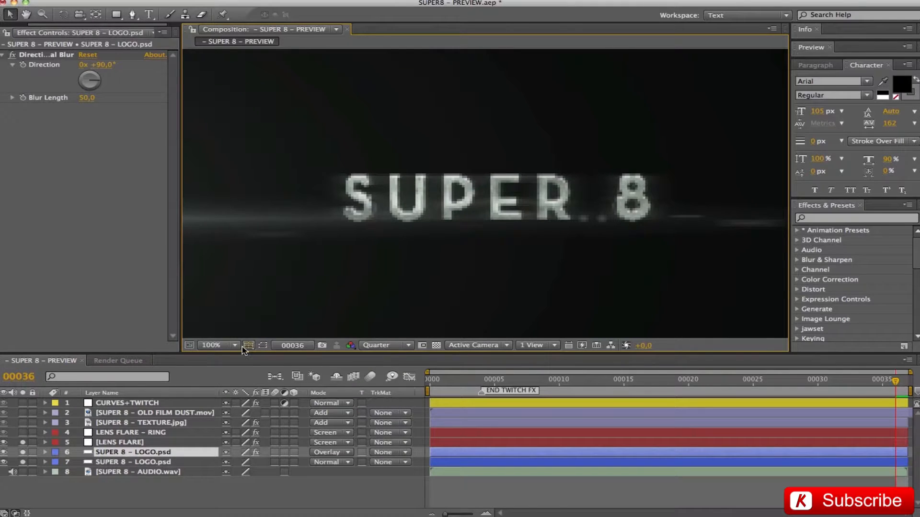
click(235, 346)
click(232, 162)
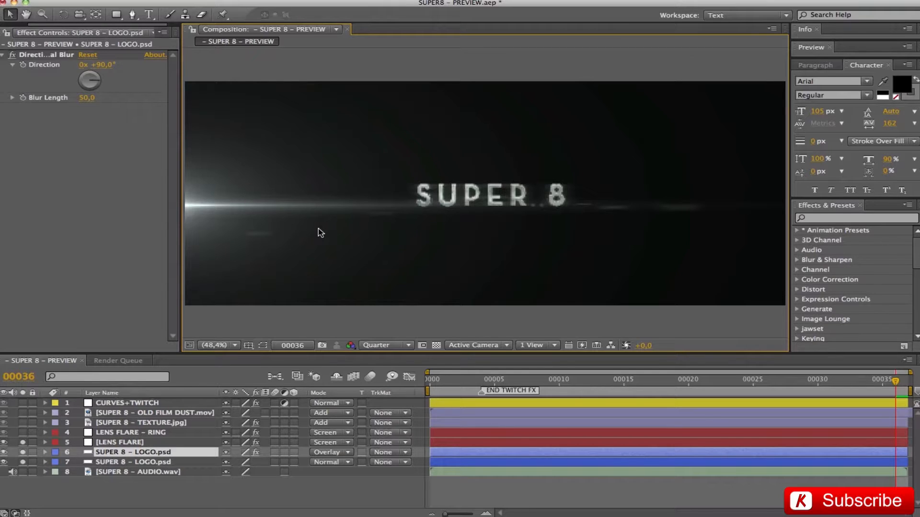
- Open the LENS FLARE layer's Optical Flares options and examine the object stack and the flare preview
click(144, 443)
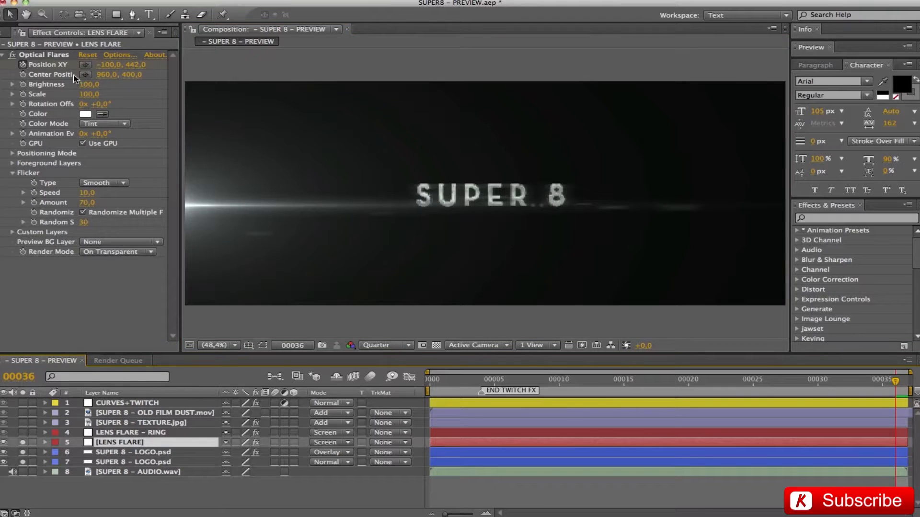
click(116, 55)
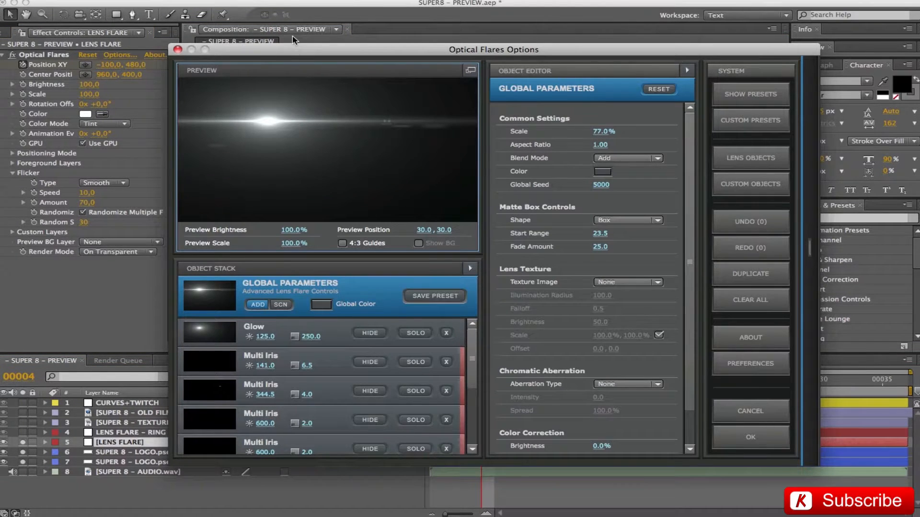
drag(285, 53, 291, 56)
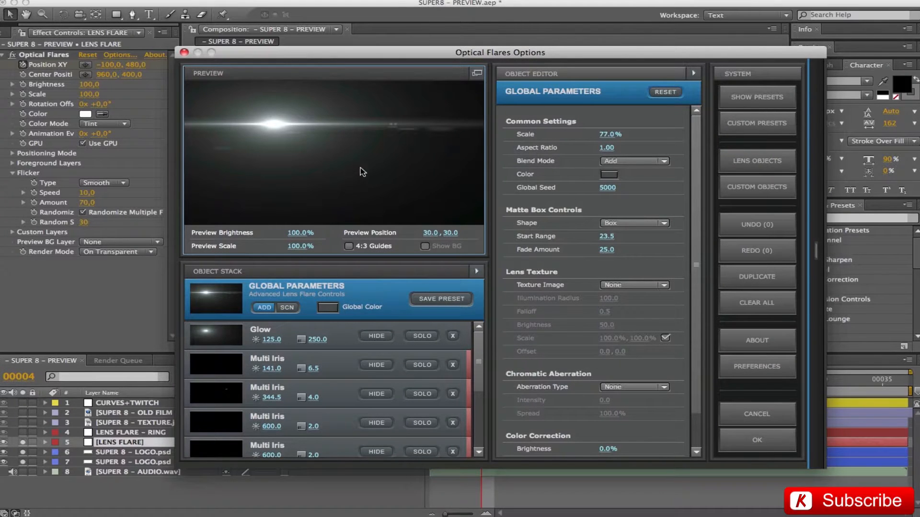
drag(479, 340, 471, 396)
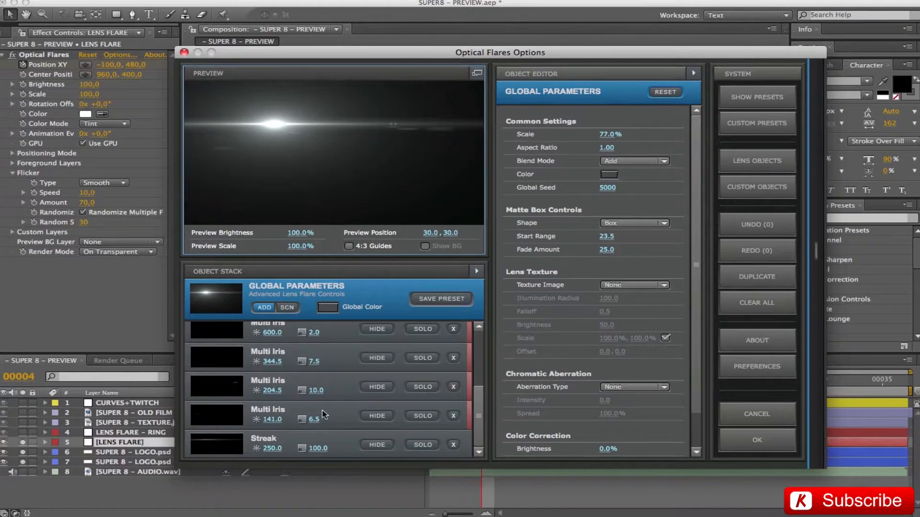
drag(476, 414, 476, 341)
drag(286, 136, 261, 139)
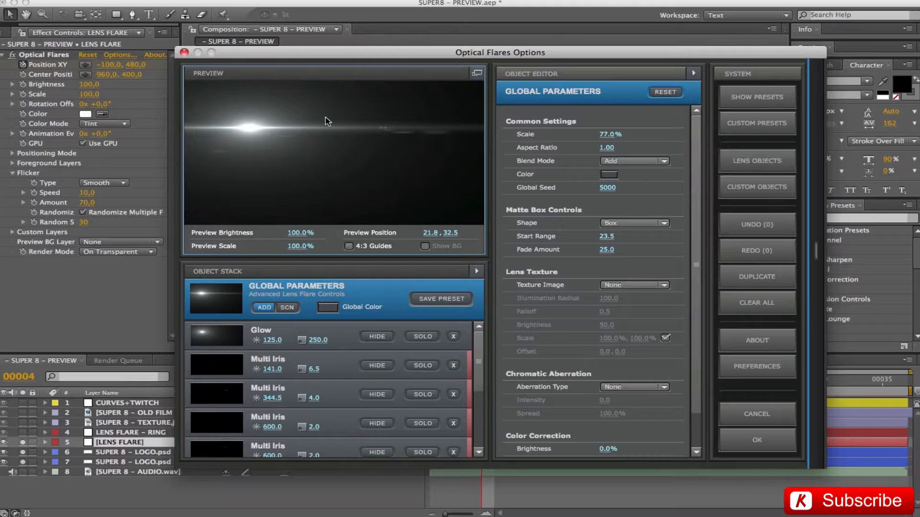
- Browse the Basic lens objects available for the flare and shift the flare's position in the preview
click(811, 249)
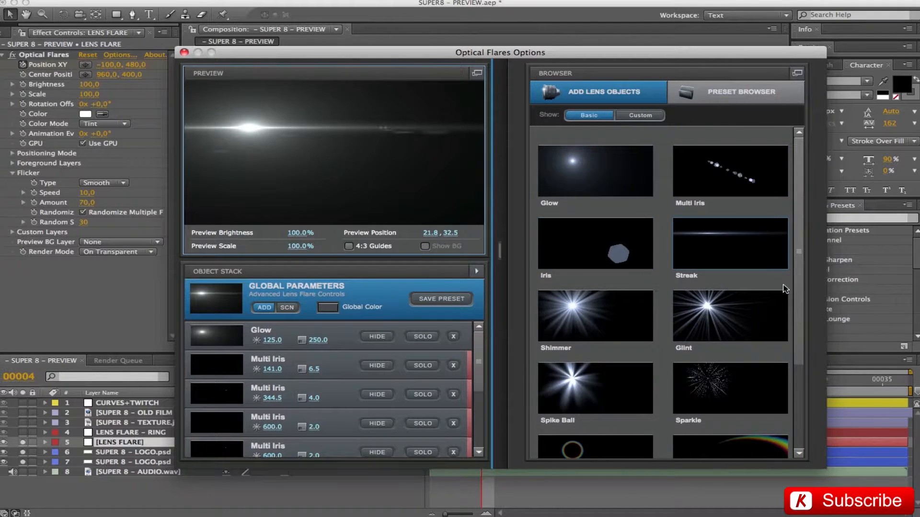
scroll(797, 280, down, 5)
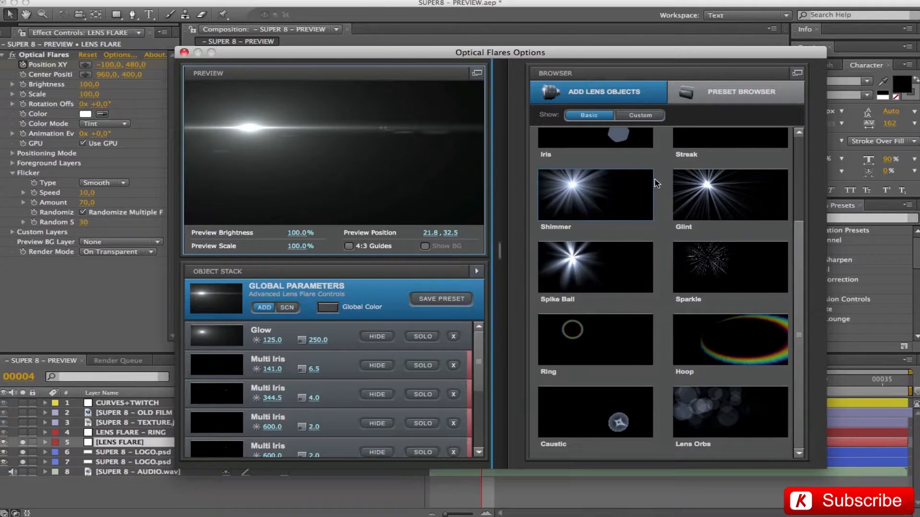
drag(287, 127, 249, 136)
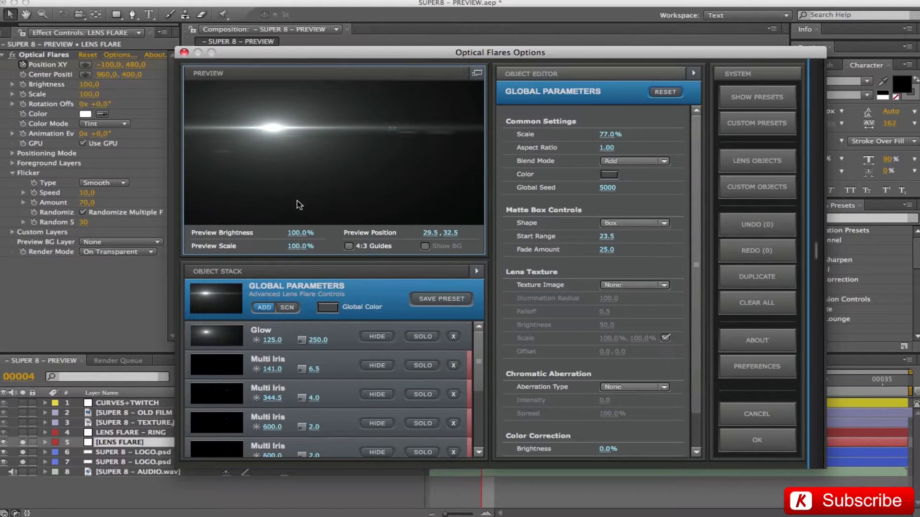
- Confirm the flare's global color as RGB 53, 57, 58 and apply the Optical Flares options
click(327, 307)
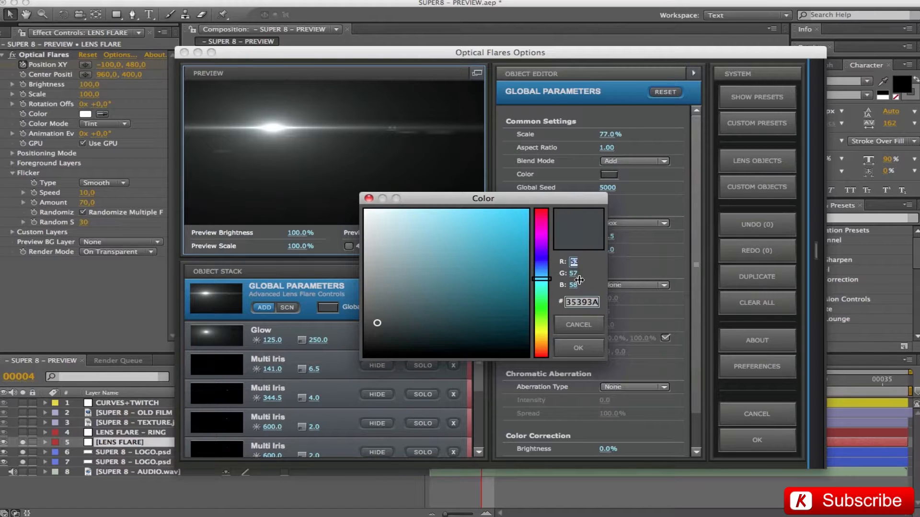
click(574, 285)
click(584, 354)
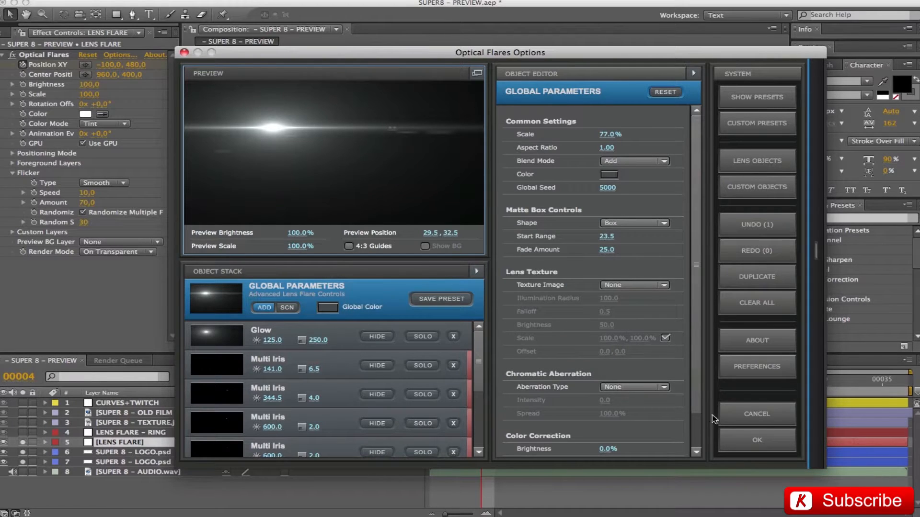
click(752, 439)
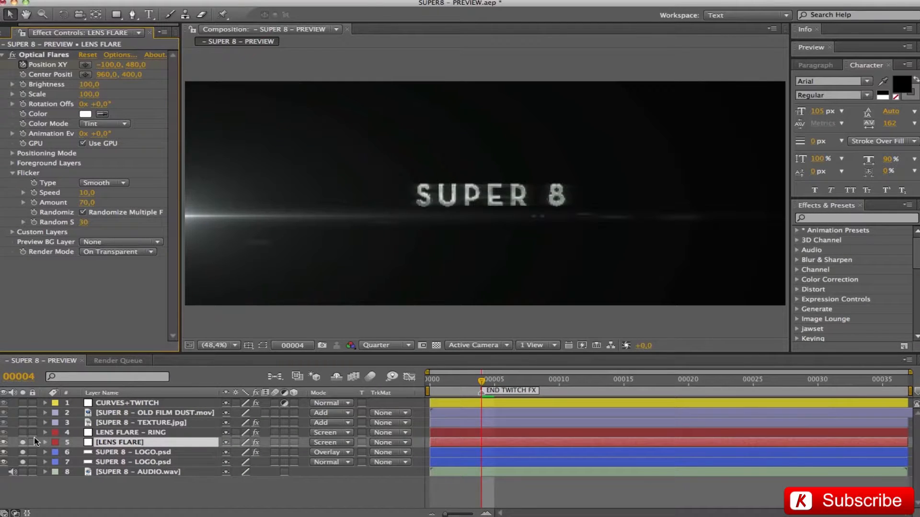
- Reveal the LENS FLARE layer's Position XY keyframes and go to the last keyframe at frame 36
click(130, 445)
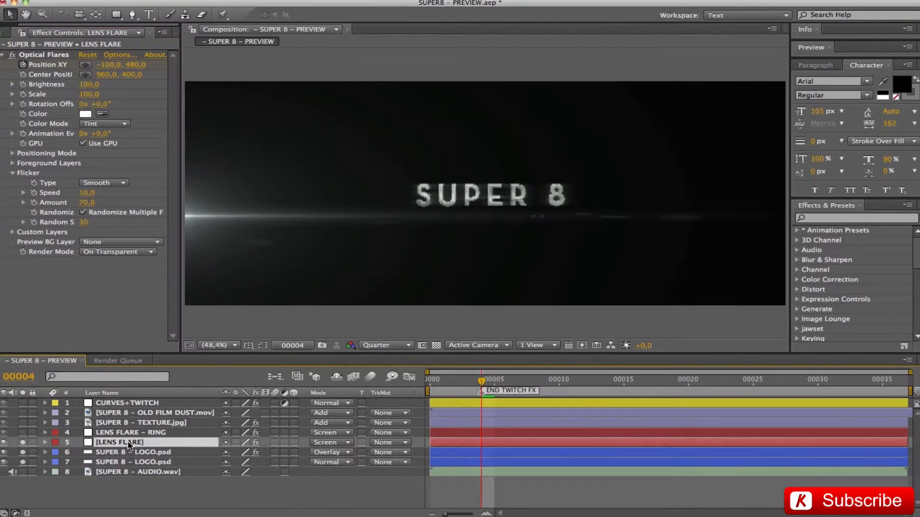
key(u)
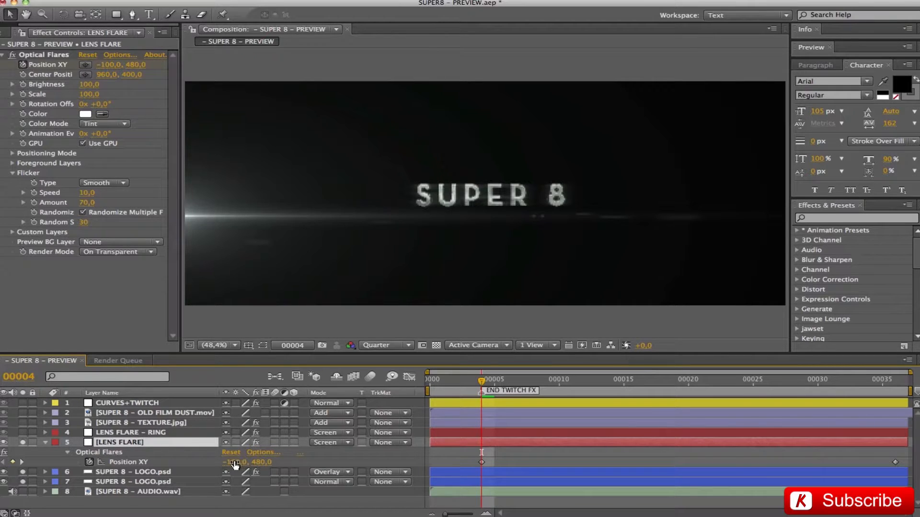
click(261, 462)
click(894, 381)
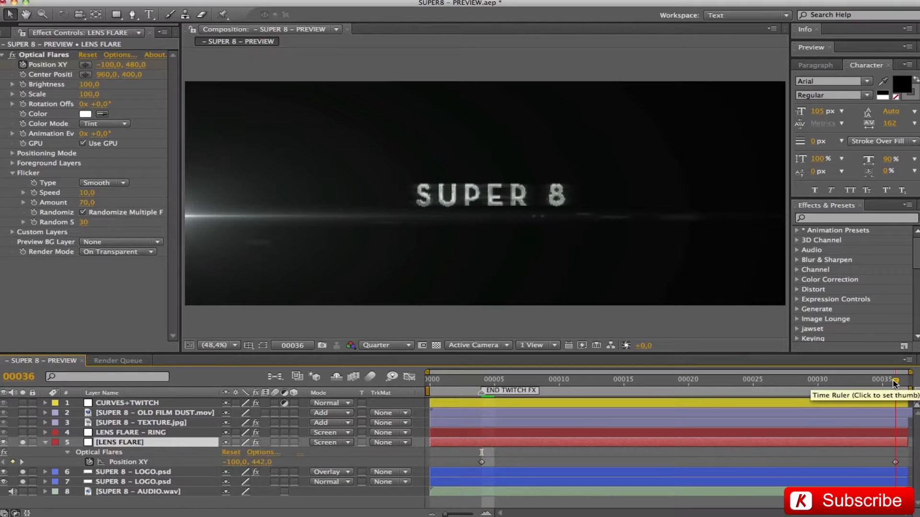
- Check the LENS FLARE layer's Position XY value at its last keyframe and scrub the animation to frame 10
click(263, 462)
click(533, 455)
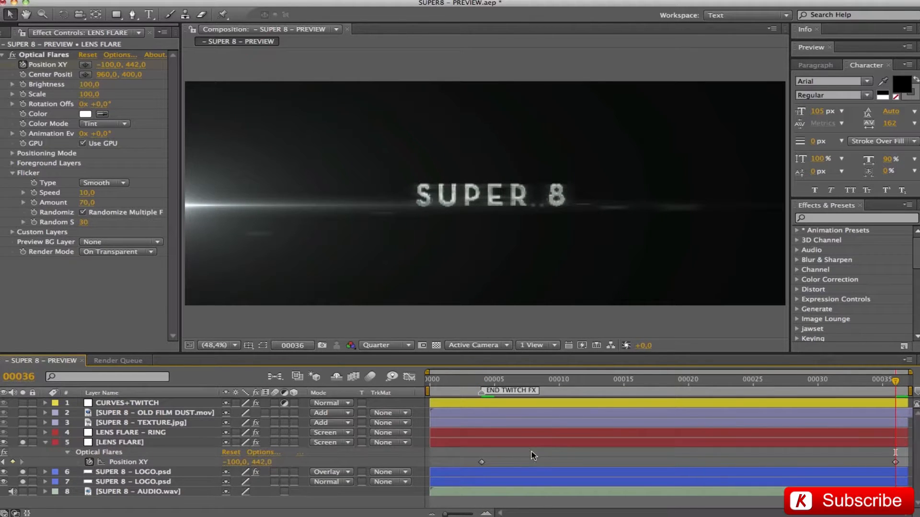
drag(468, 379, 559, 378)
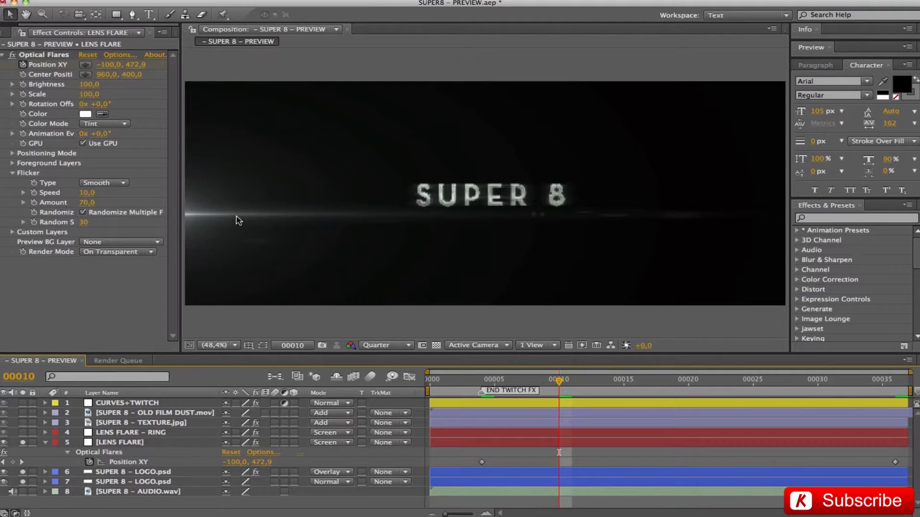
- Examine the Flicker type and amount of the LENS FLARE layer's Optical Flares effect and preview the flare from frame 4
click(32, 171)
click(111, 182)
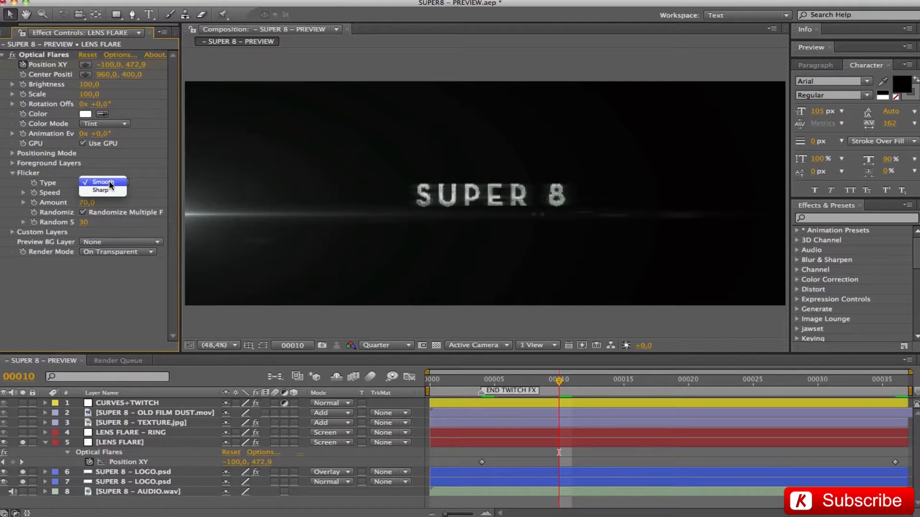
click(110, 183)
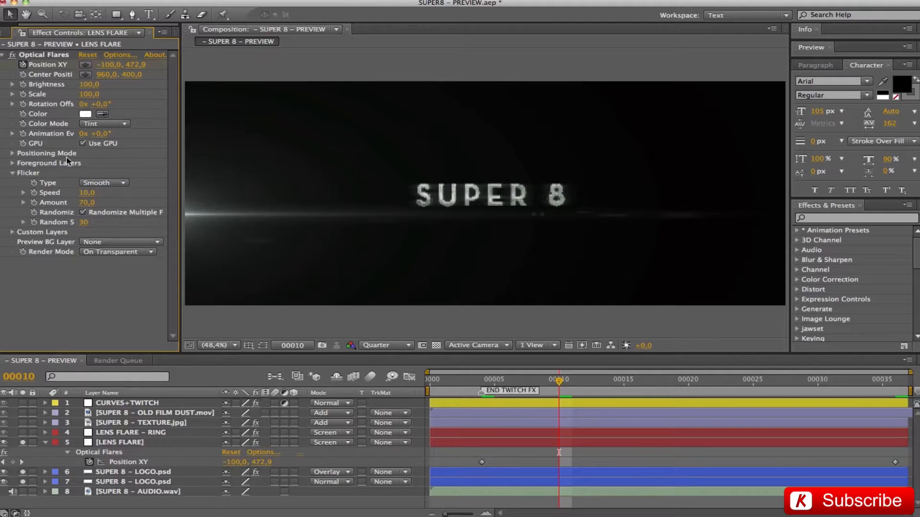
click(87, 203)
key(Tab)
key(Return)
drag(521, 378, 481, 377)
key(space)
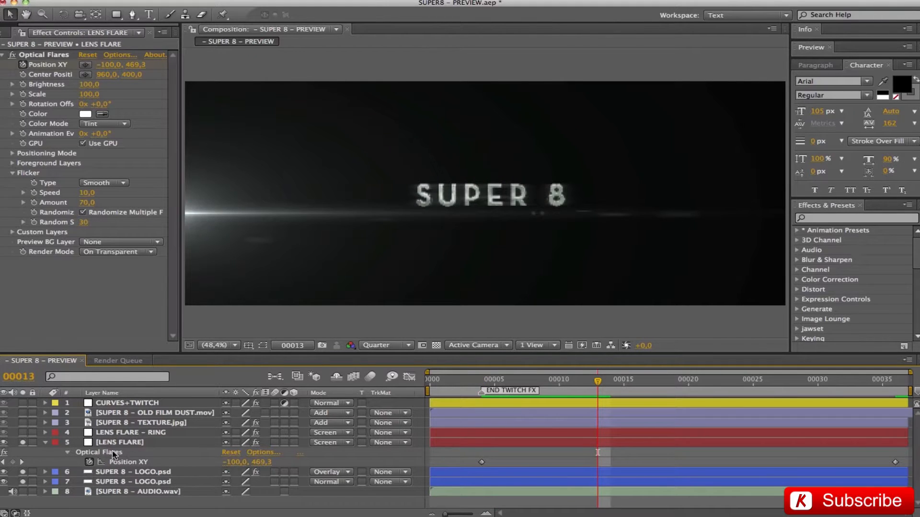
- Solo the LENS FLARE - RING layer along with the other visible layers and preview the animation from frame 4
click(22, 433)
click(104, 432)
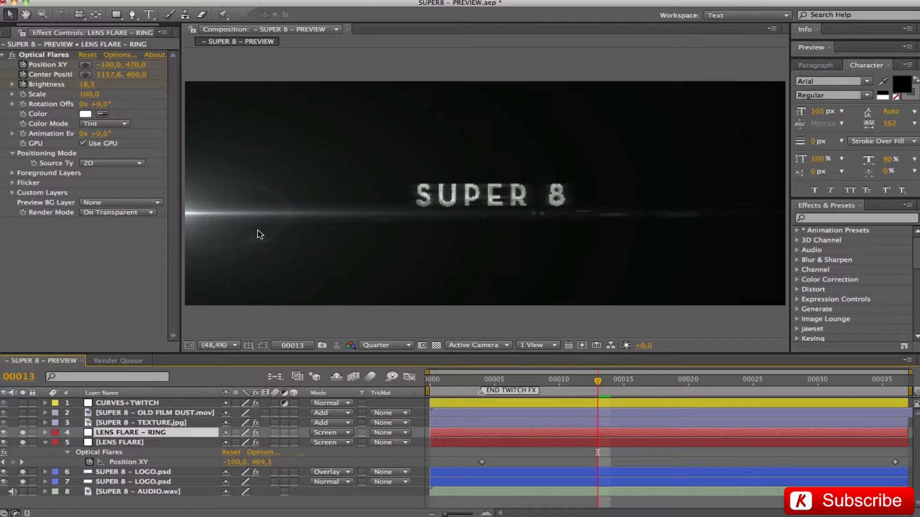
click(488, 381)
key(space)
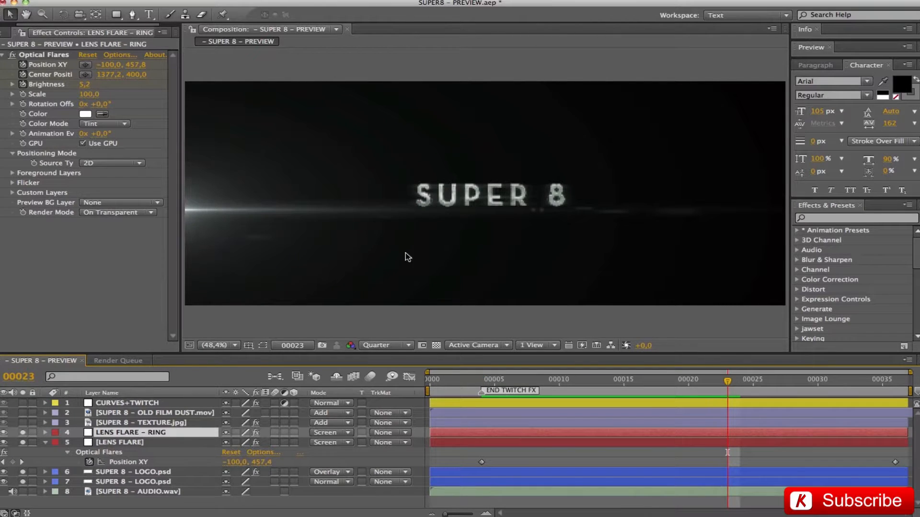
- Reveal the LENS FLARE - RING layer's keyframed properties and preview the ring's movement from frame 4
key(u)
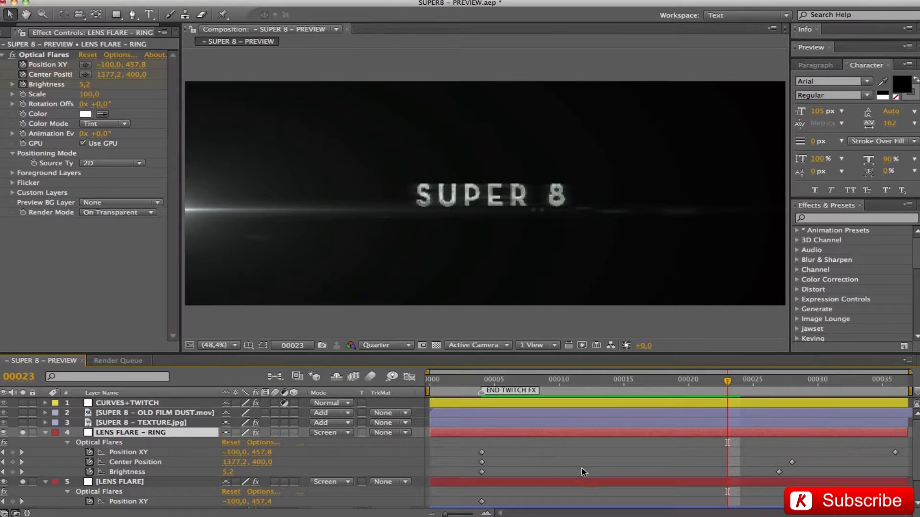
click(483, 380)
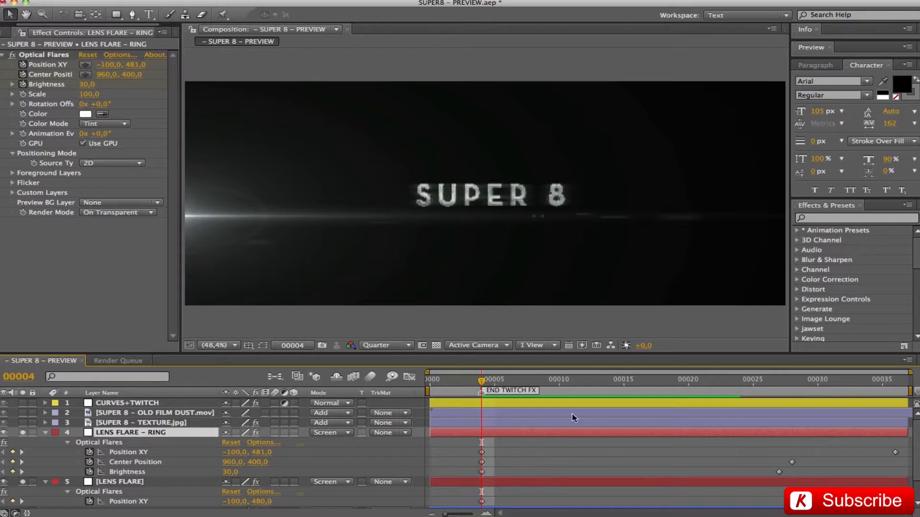
mouse_move(481, 381)
mouse_down()
mouse_move(792, 381)
mouse_move(480, 382)
mouse_up()
drag(765, 382, 489, 375)
key(space)
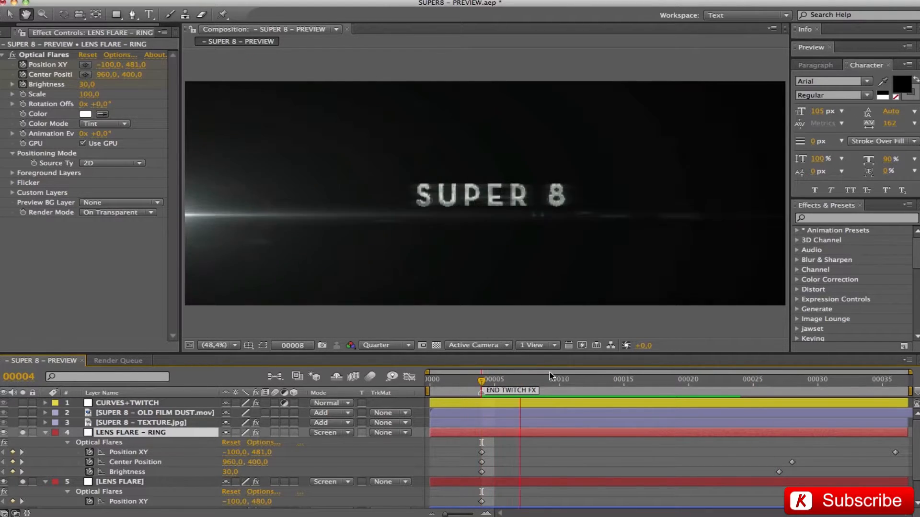
key(space)
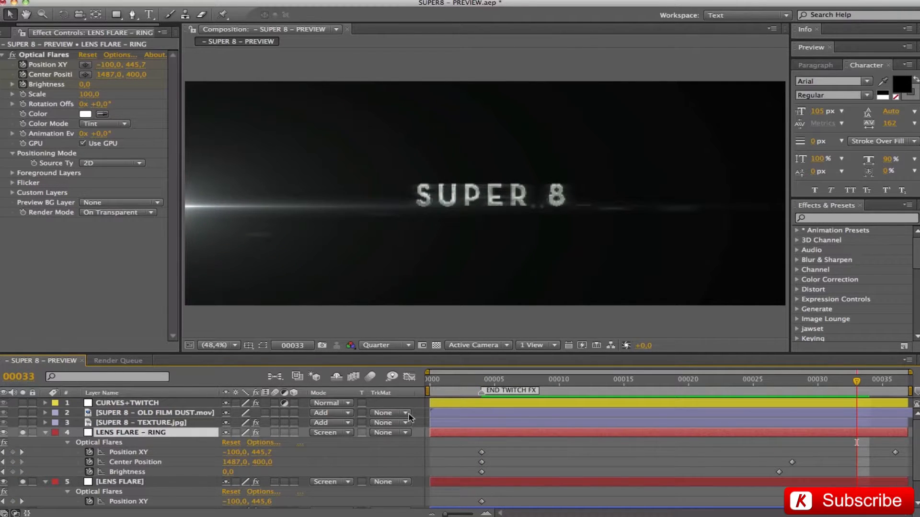
- Inspect the ring flare's Position XY and Center Position values at the starting keyframes on frame 4
click(482, 379)
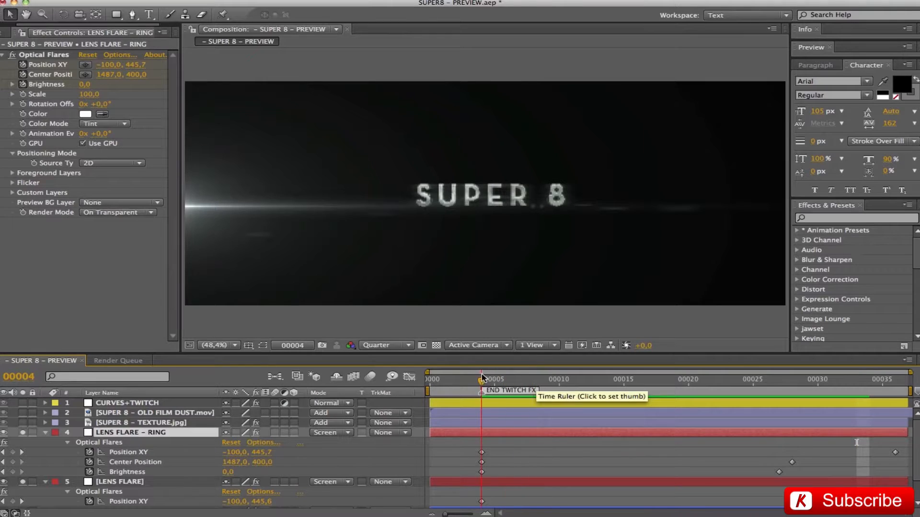
click(235, 452)
key(Tab)
key(Tab)
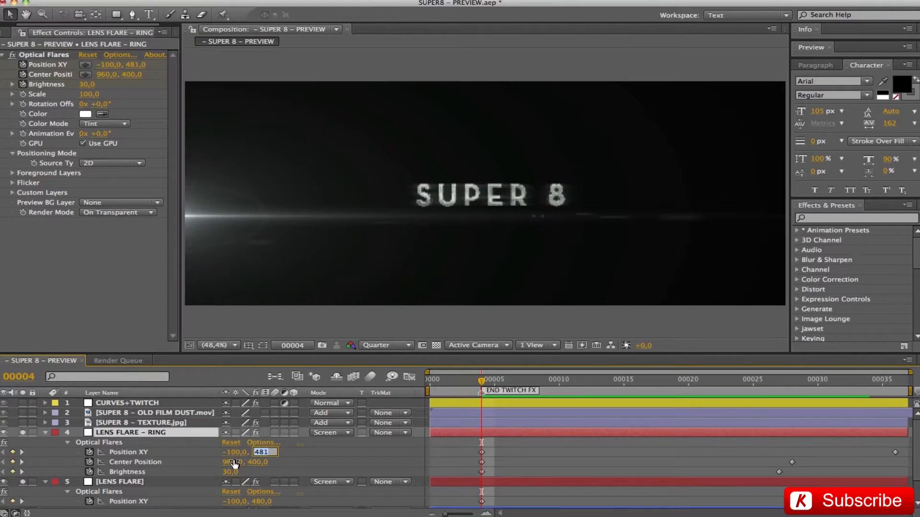
key(Tab)
key(Tab)
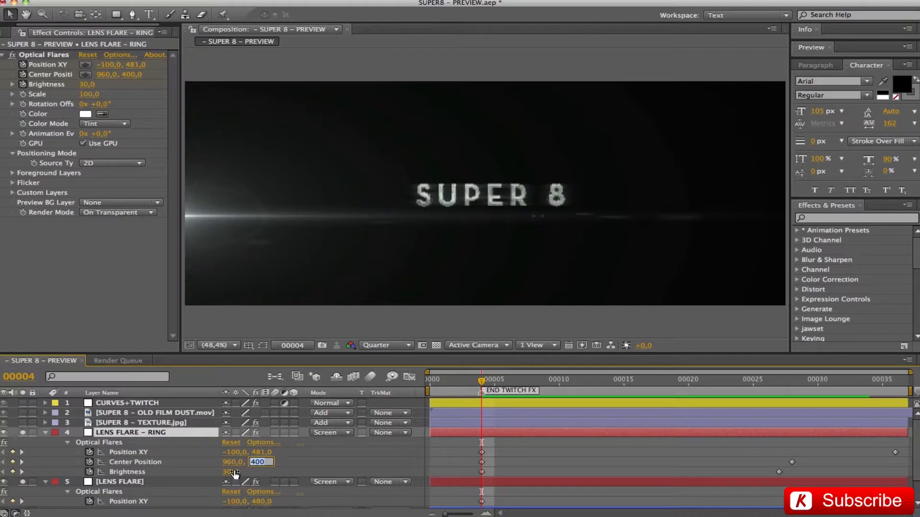
- Inspect the ring flare's ending Brightness keyframe at frame 27 and ending Center Position keyframe at frame 28
click(773, 385)
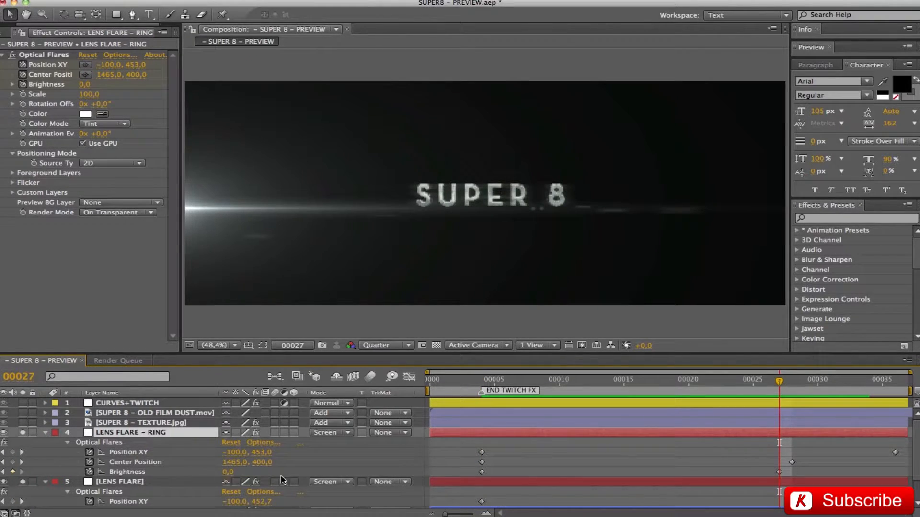
drag(779, 381, 791, 380)
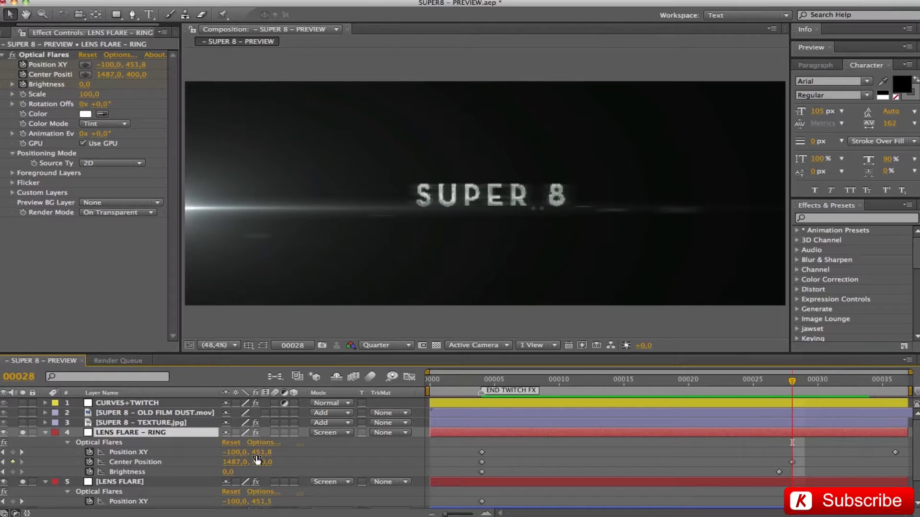
click(230, 463)
click(607, 472)
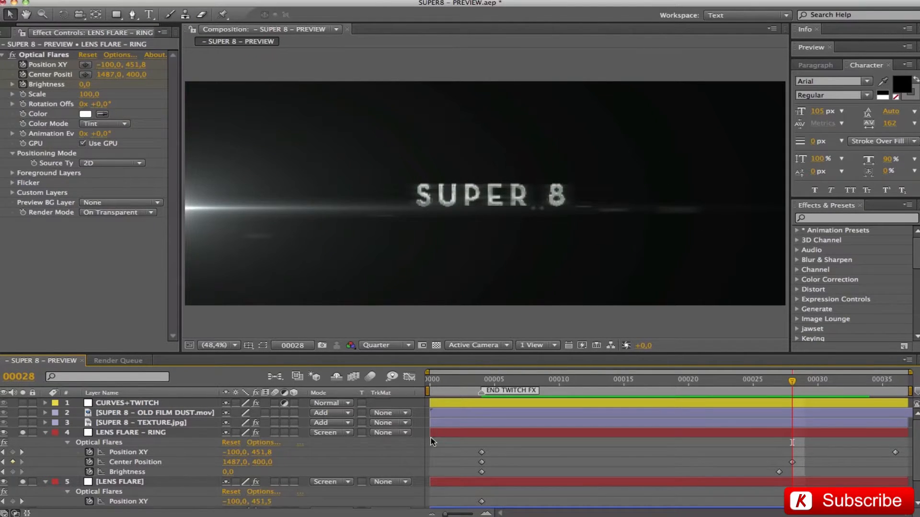
- Preview both flares from frame 4 and collapse the properties of the LENS FLARE - RING and LENS FLARE layers
click(481, 383)
key(space)
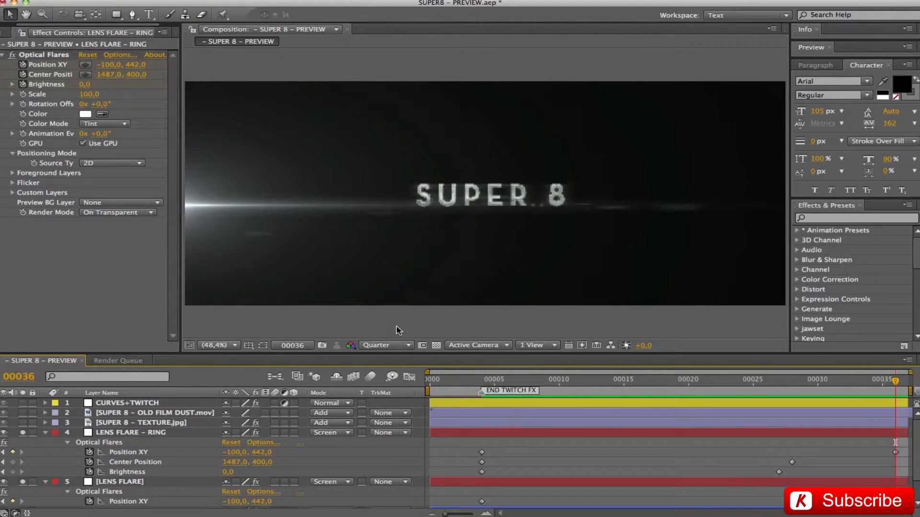
click(45, 433)
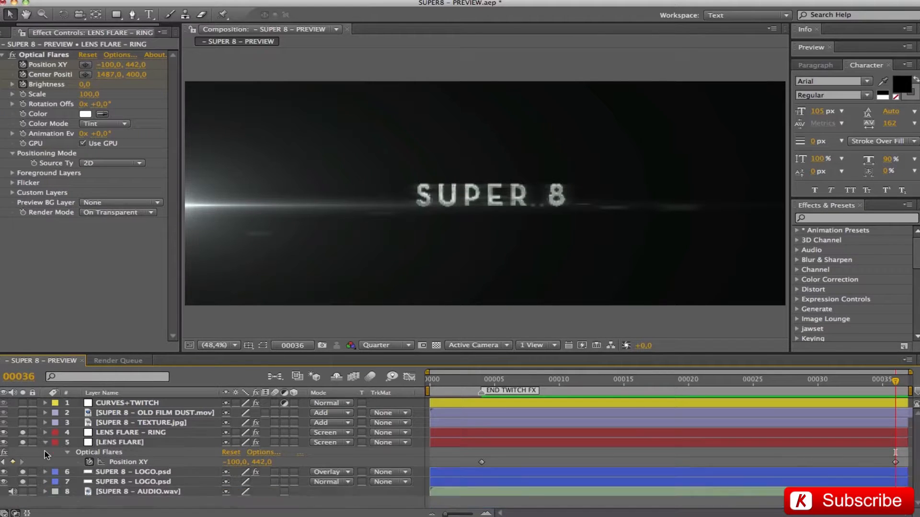
click(45, 443)
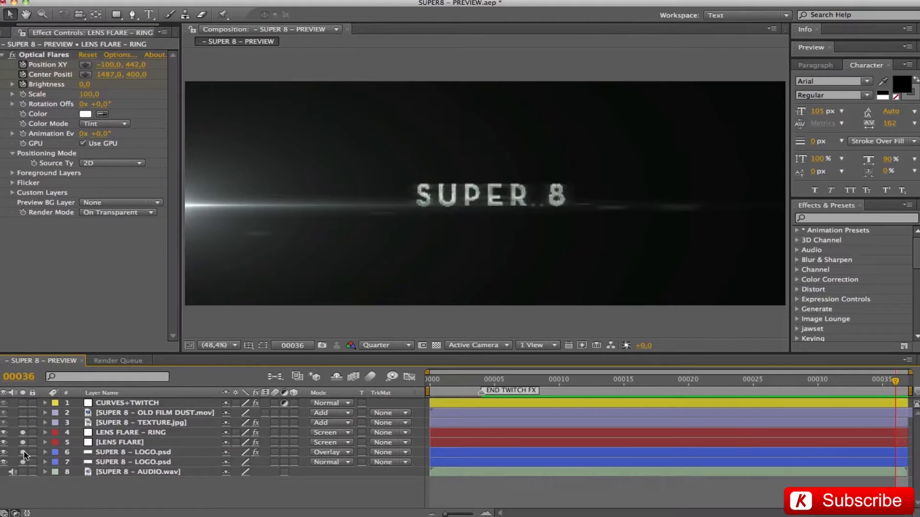
- Include the SUPER 8 - TEXTURE.jpg layer in the soloed layers and save the project
click(22, 423)
click(112, 423)
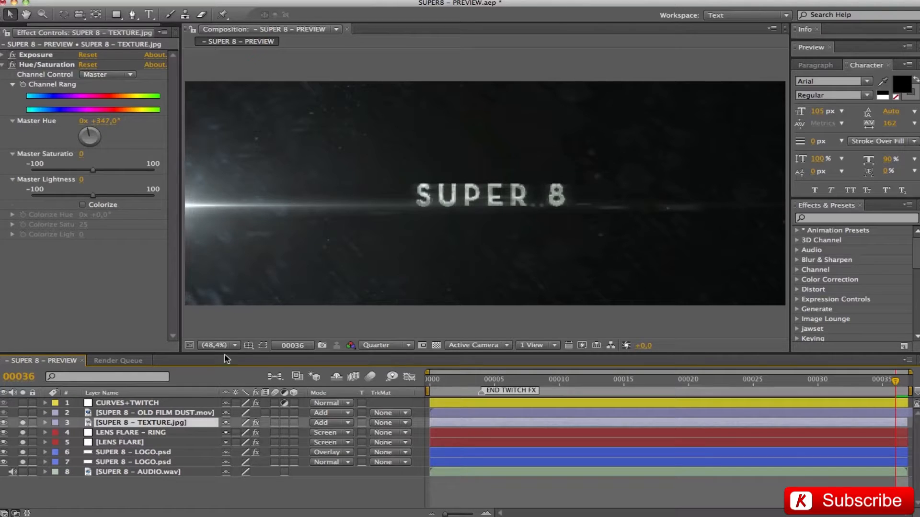
click(233, 313)
key(ctrl+s)
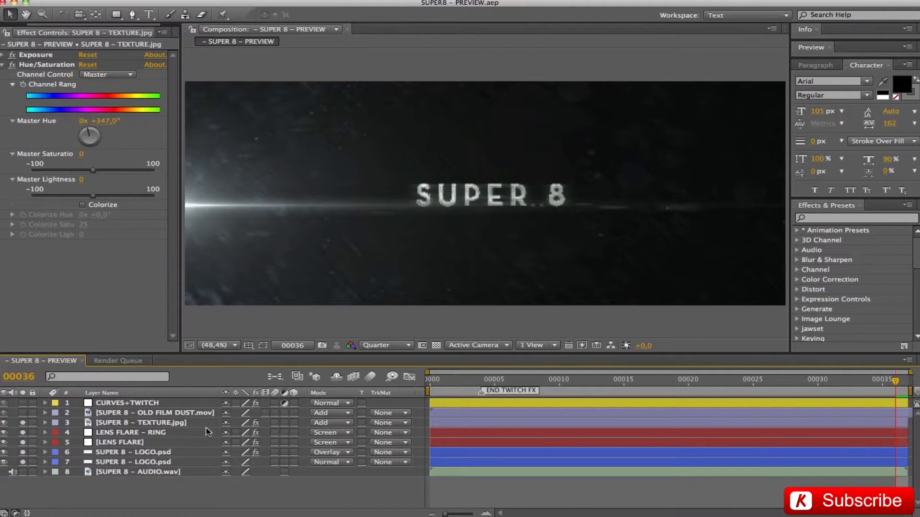
- Examine the SUPER 8 - TEXTURE.jpg layer's Opacity and blending mode, and collapse its Opacity property
click(162, 424)
key(t)
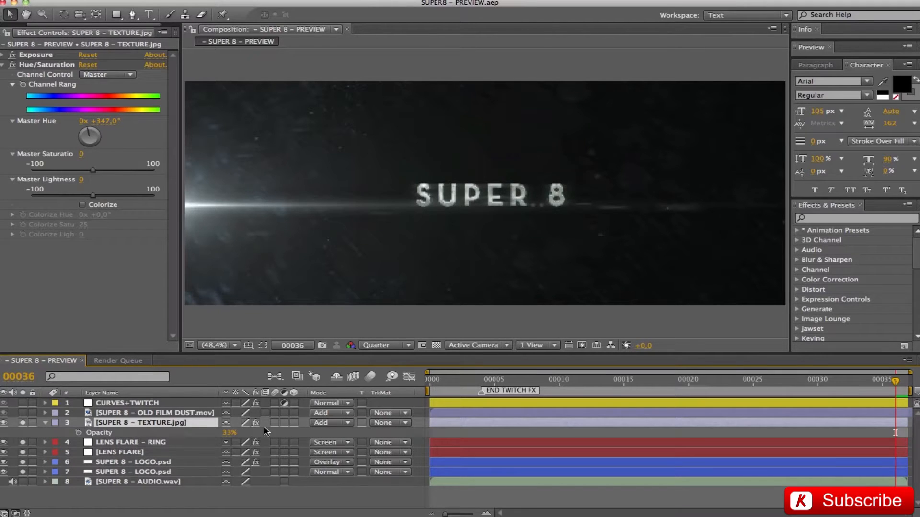
click(227, 432)
click(181, 435)
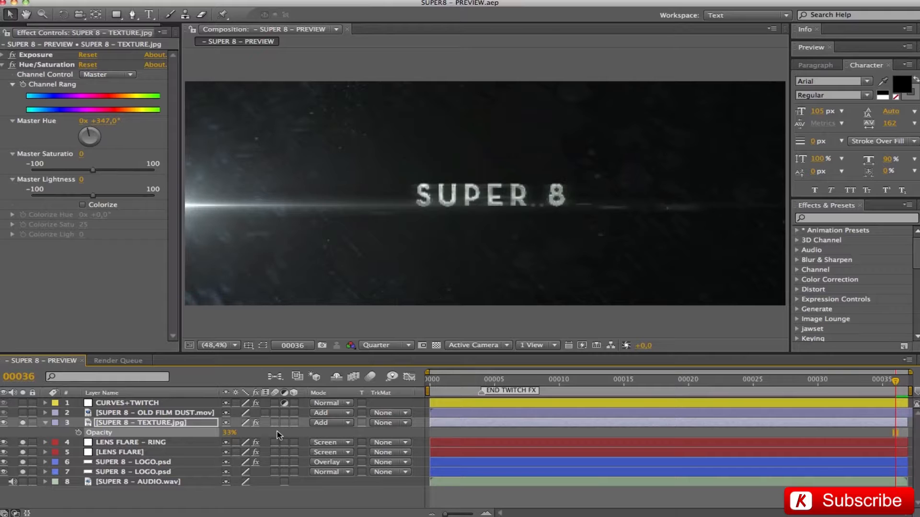
click(320, 424)
click(321, 425)
click(131, 423)
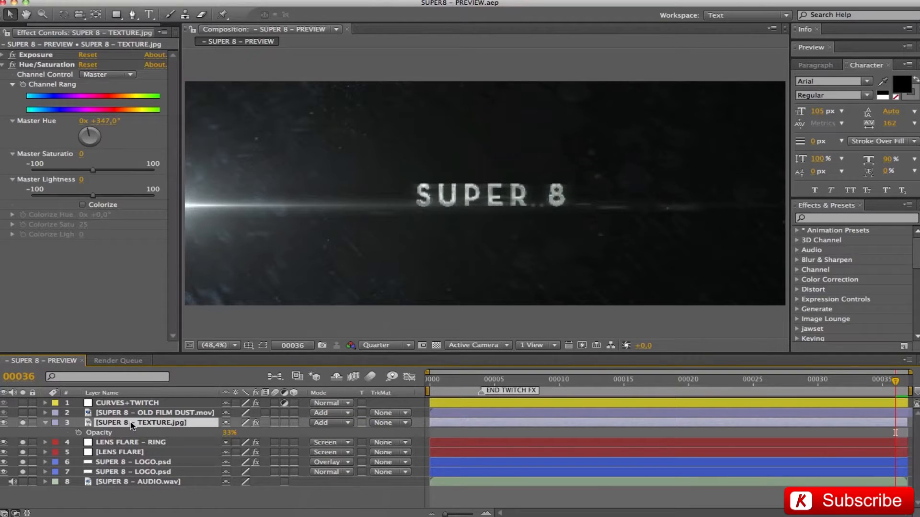
key(t)
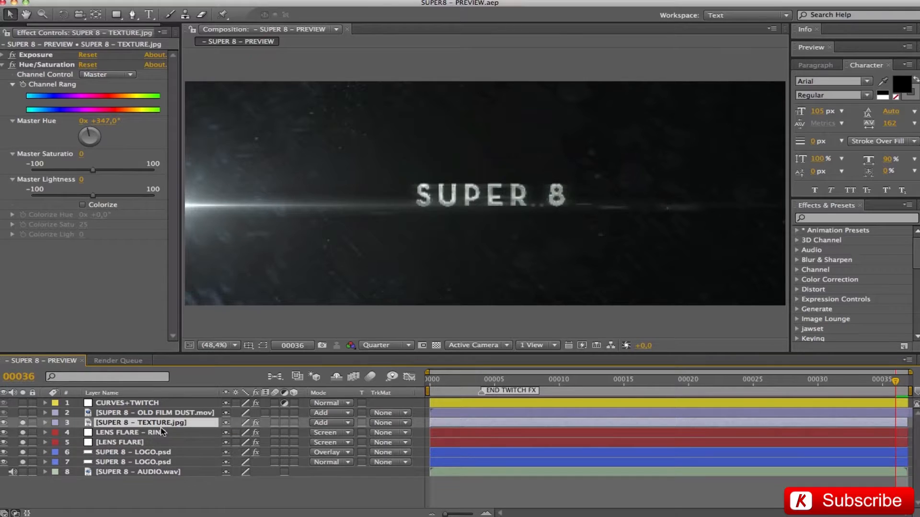
- Try the Add and Lighten blending modes on both lens flare layers and return them to Screen
click(134, 433)
shift+click(142, 443)
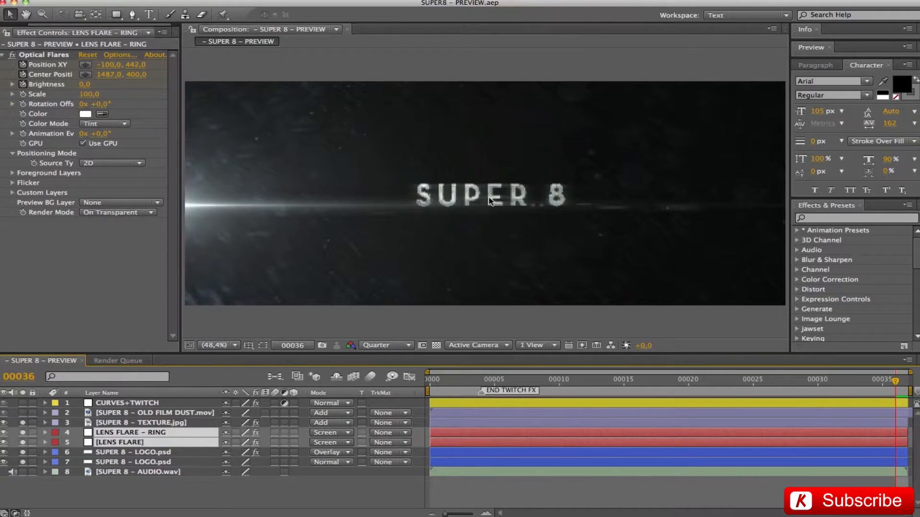
click(335, 433)
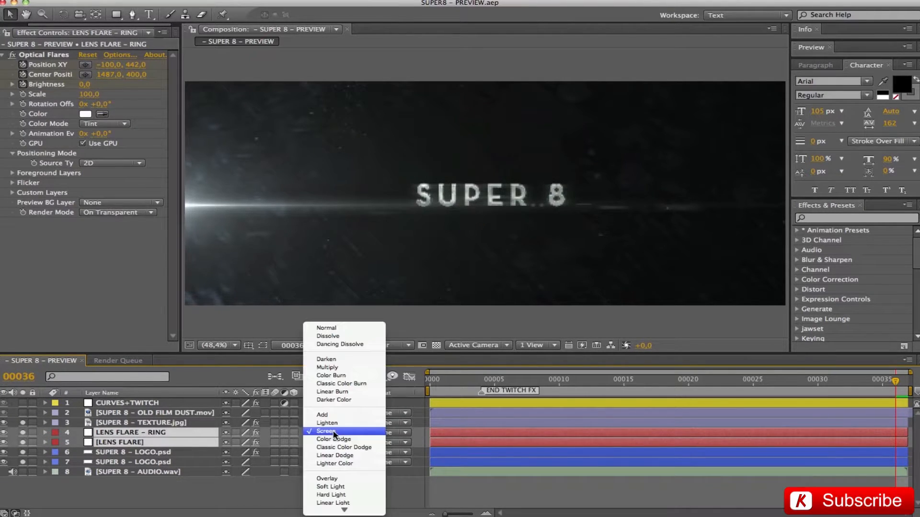
click(329, 416)
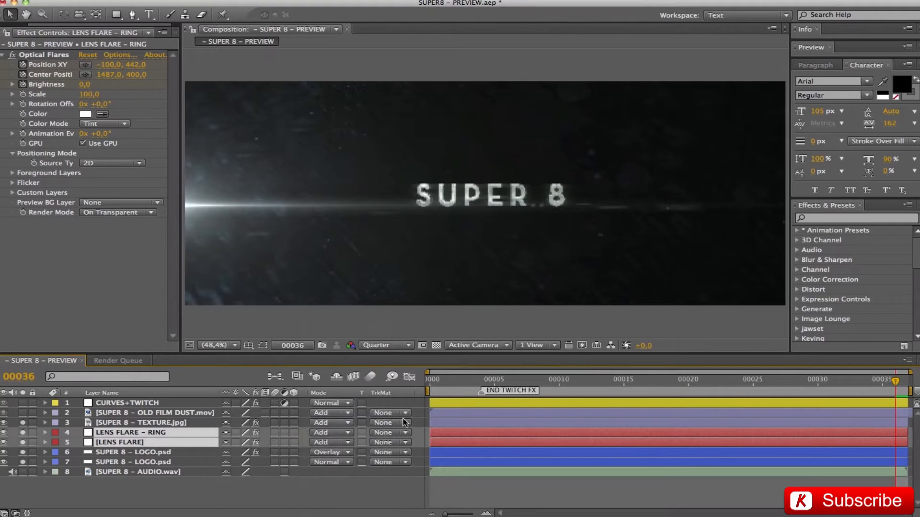
click(333, 437)
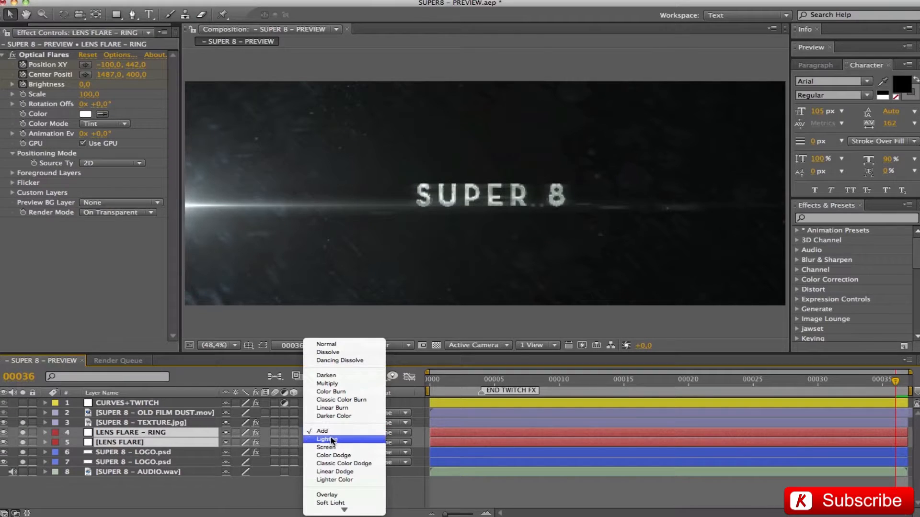
click(331, 438)
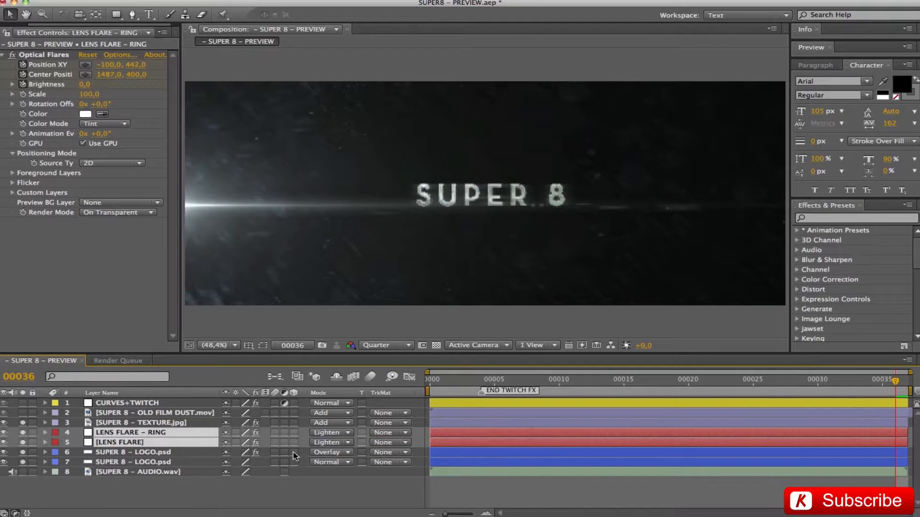
click(326, 434)
click(329, 442)
click(333, 436)
click(320, 433)
- Scrub through the composition to frame 29 to check how the flares blend with the texture
click(688, 381)
drag(682, 382, 610, 380)
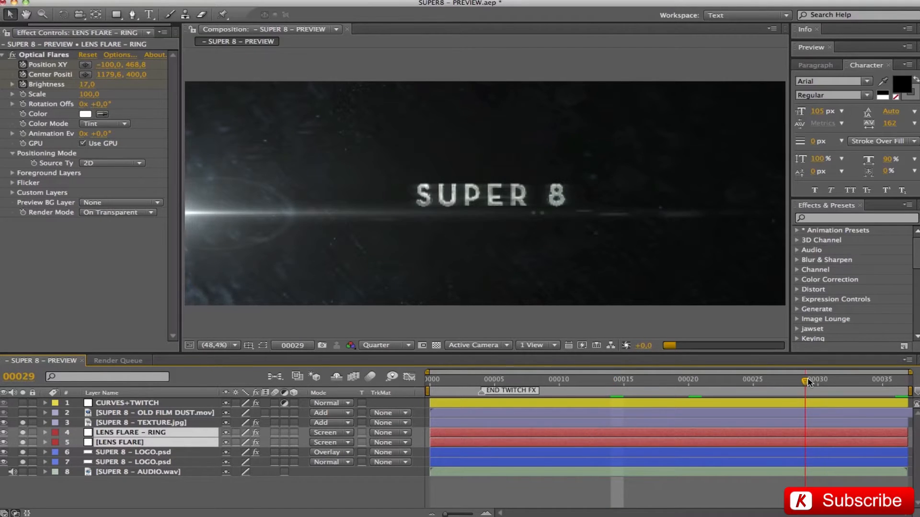
click(805, 381)
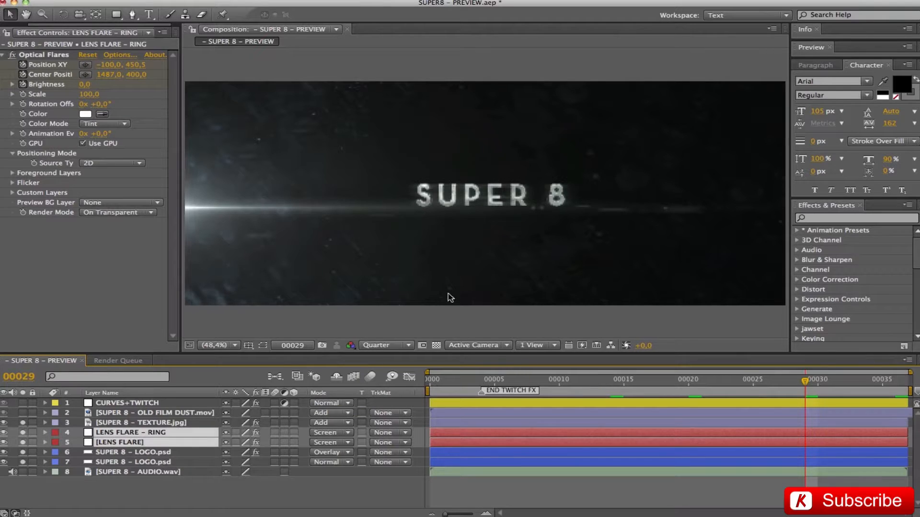
- Reveal the Scale keyframes of the SUPER 8 - TEXTURE.jpg layer
click(109, 424)
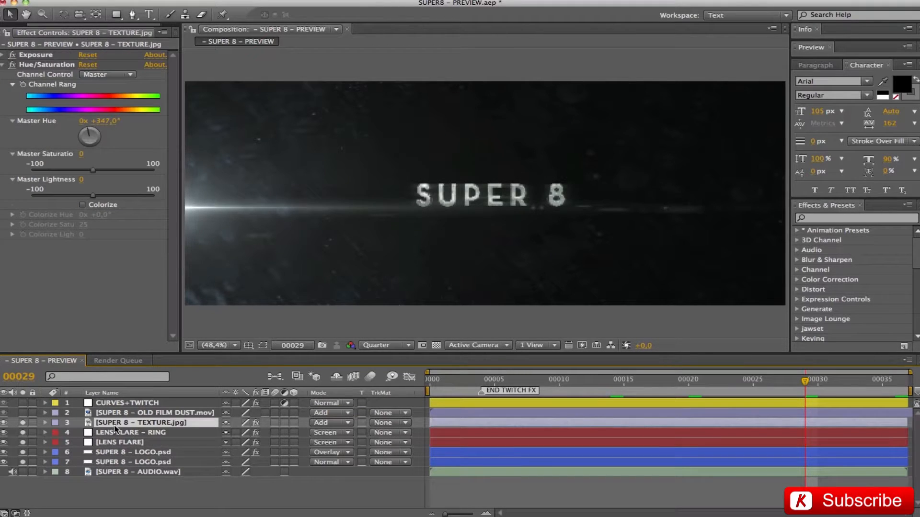
key(s)
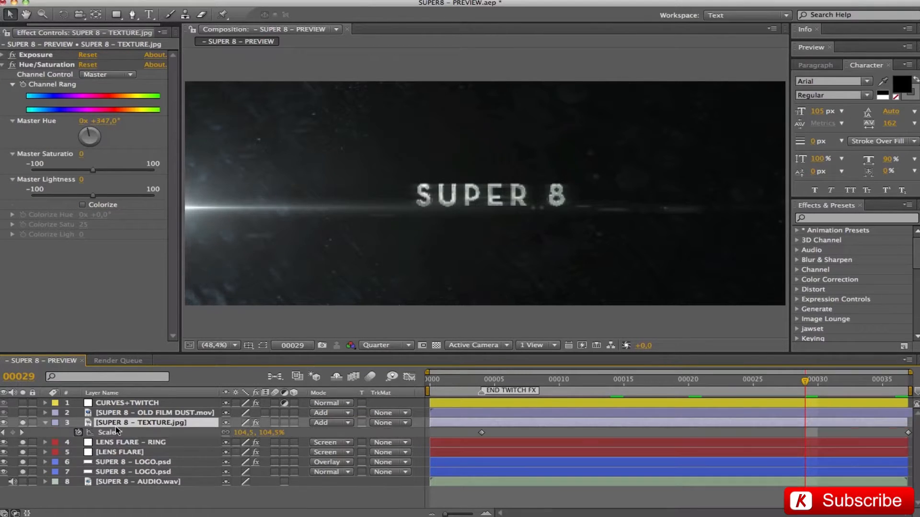
- Check the SUPER 8 - TEXTURE.jpg layer's Scale value at frames 4 and 36
click(484, 380)
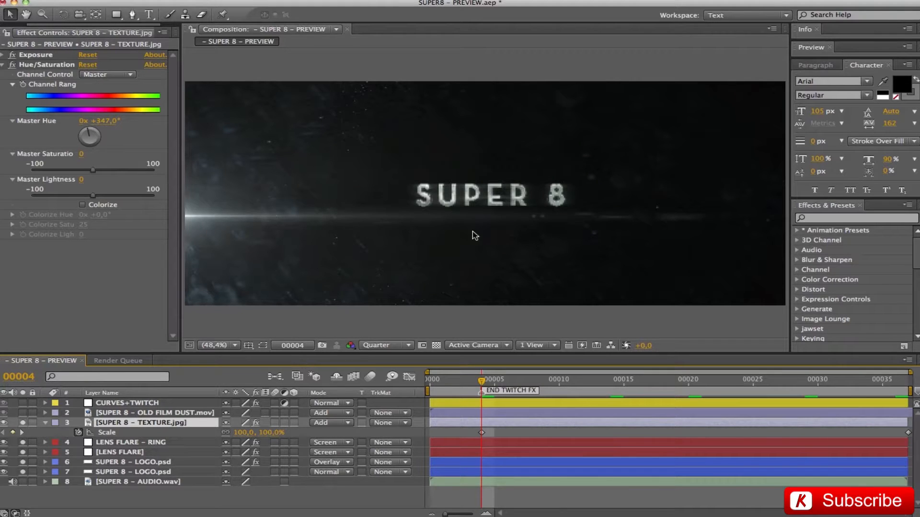
click(895, 380)
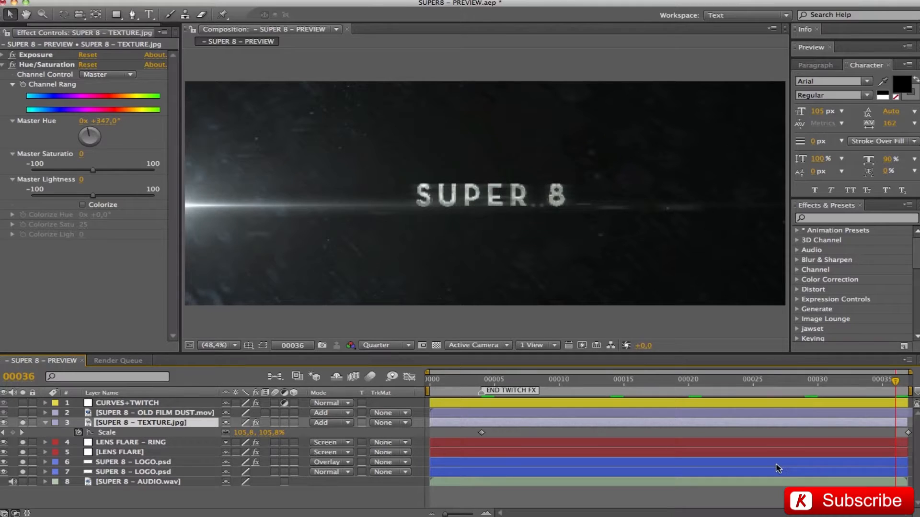
click(242, 433)
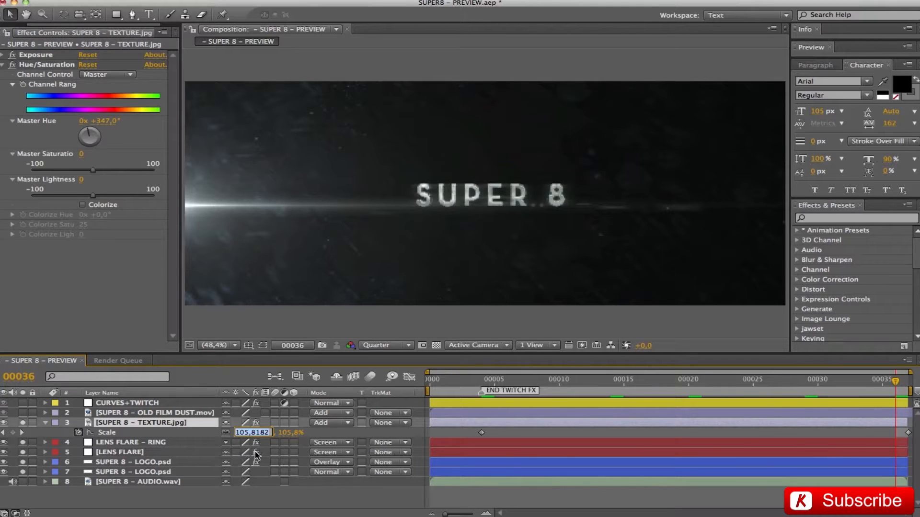
click(322, 437)
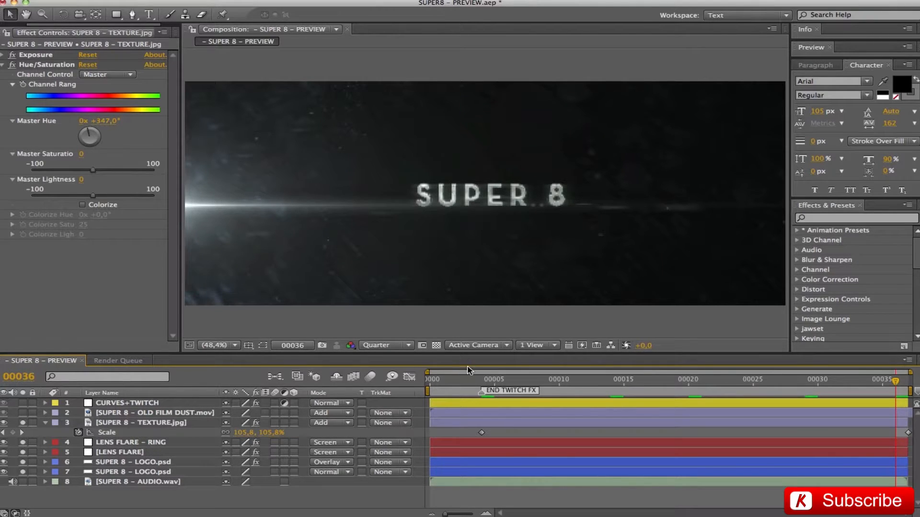
- Preview the texture's scale animation from frame 4, and collapse the layer's Scale property
click(480, 380)
key(space)
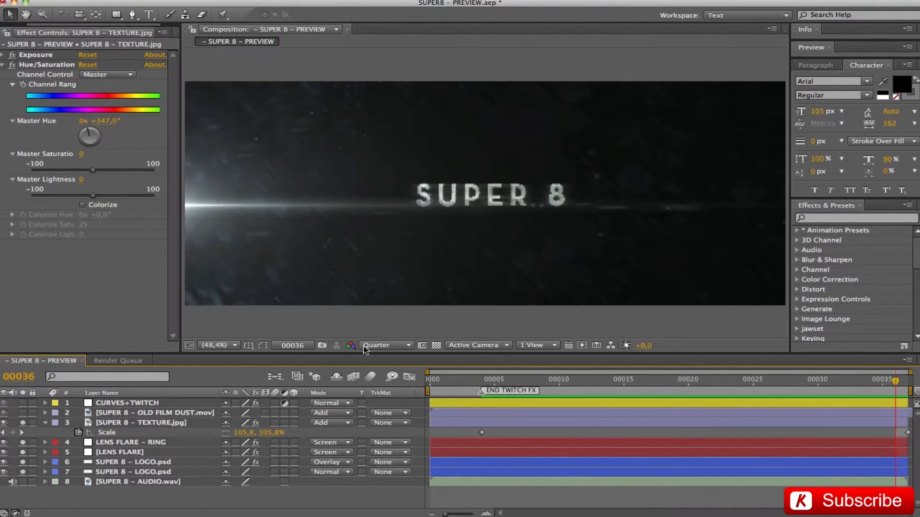
click(480, 379)
key(space)
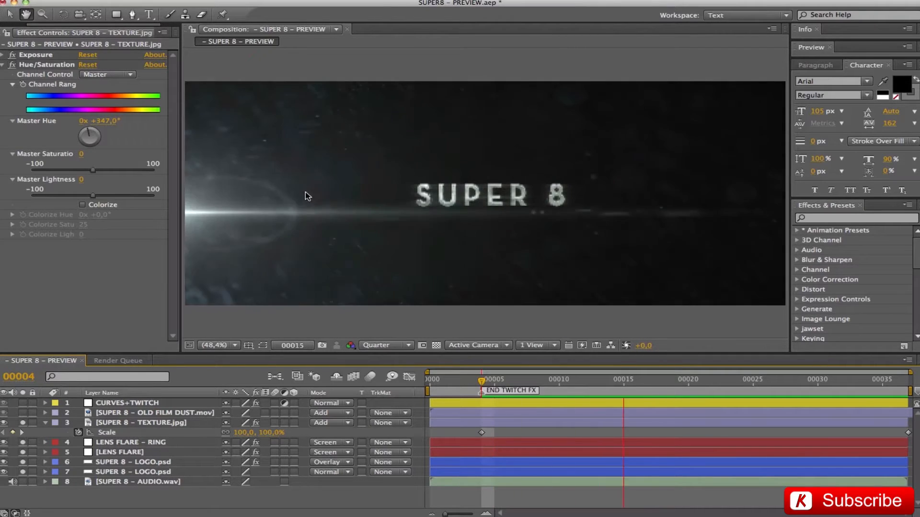
key(space)
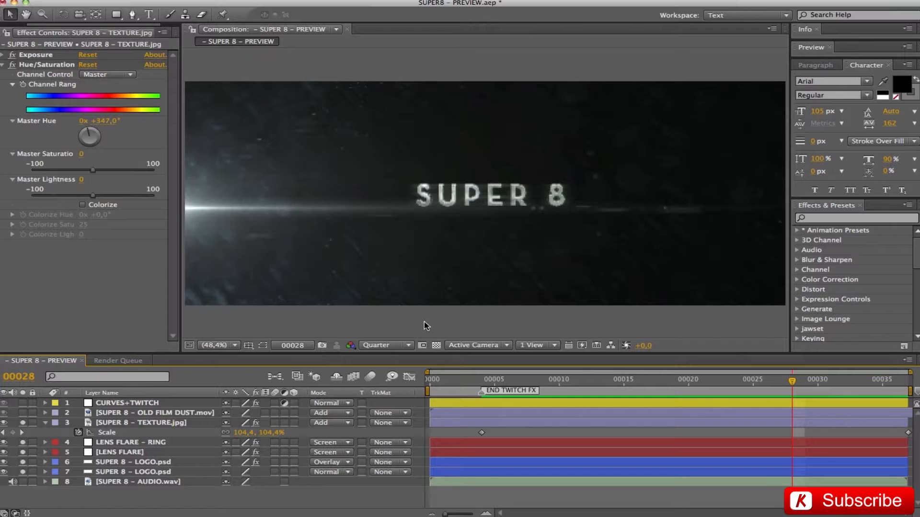
key(s)
key(s)
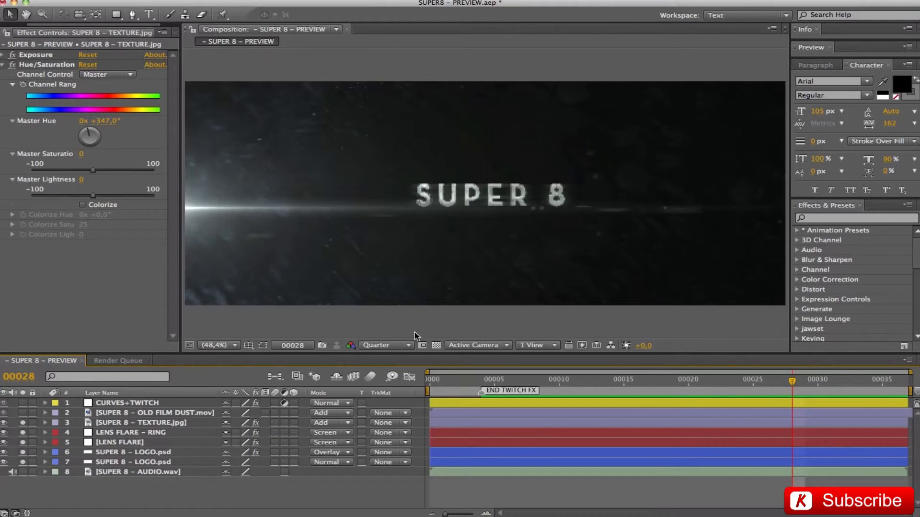
- Solo the SUPER 8 - OLD FILM DUST.mov layer and preview its dust footage on its own
click(129, 415)
drag(23, 414, 22, 463)
click(22, 415)
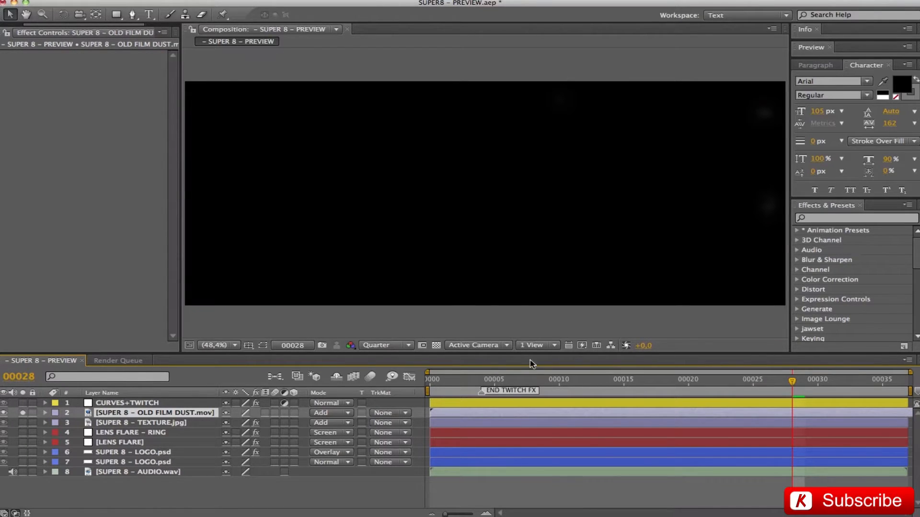
drag(593, 391, 457, 381)
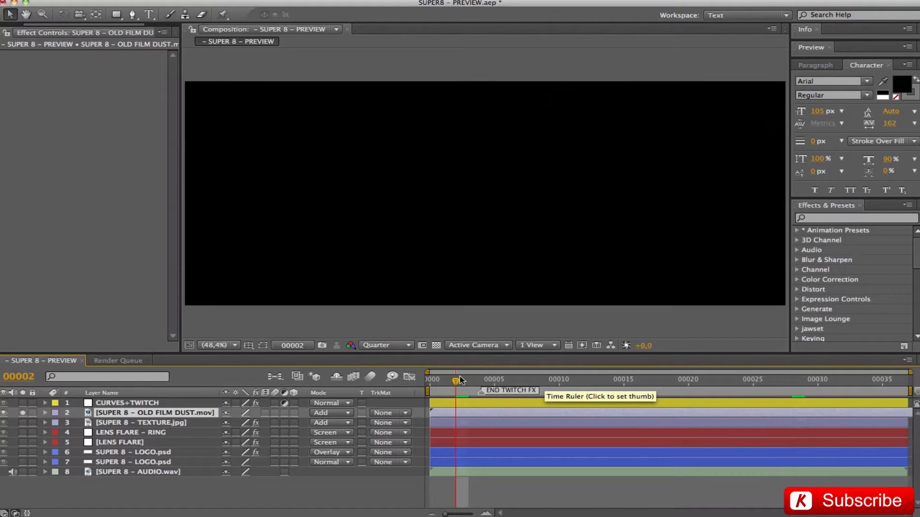
key(space)
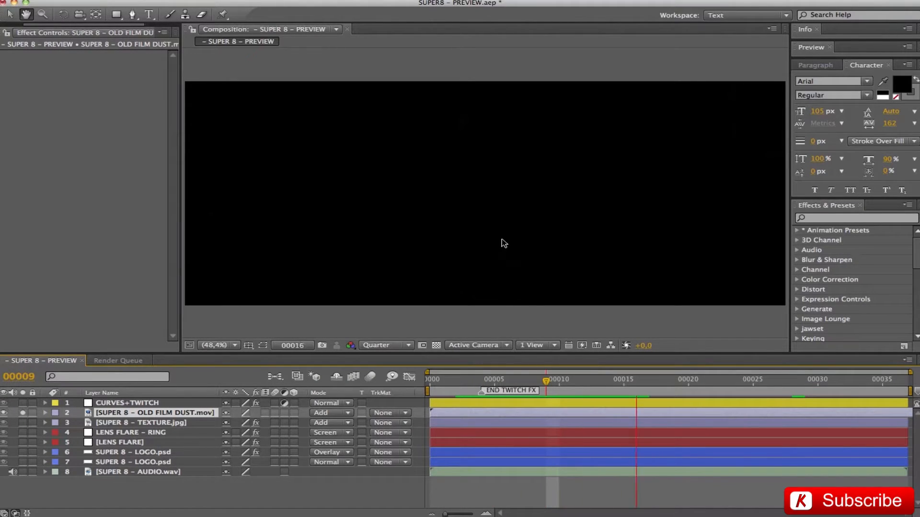
key(space)
- Solo the texture, lens flare and logo layers along with the dust, and preview the combination from frame 14
drag(23, 423, 25, 463)
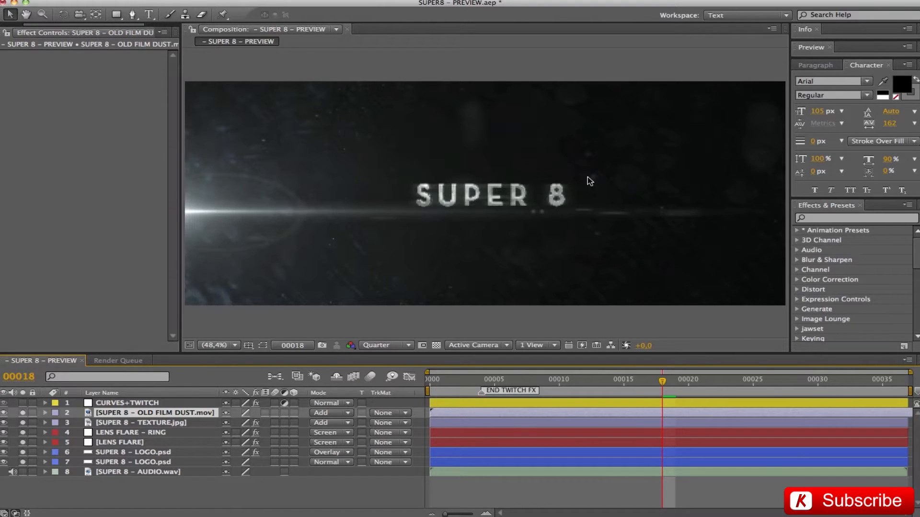
click(611, 380)
key(space)
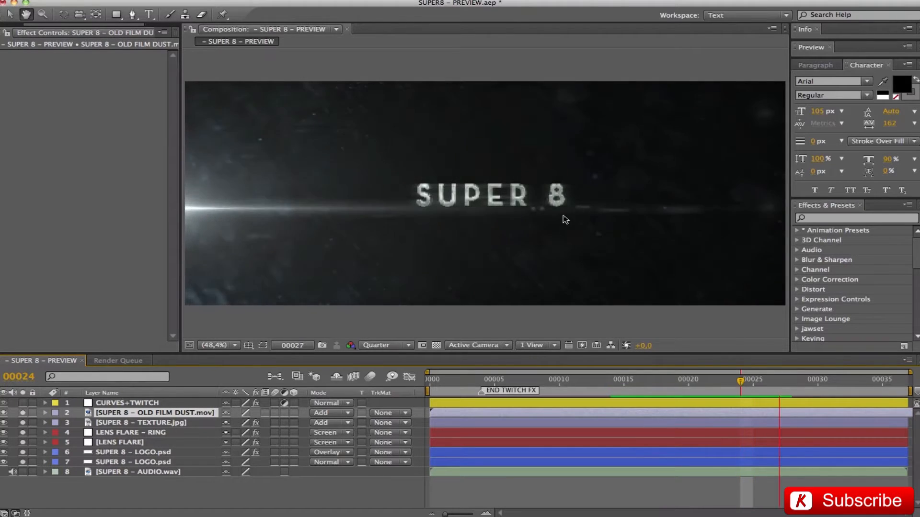
key(space)
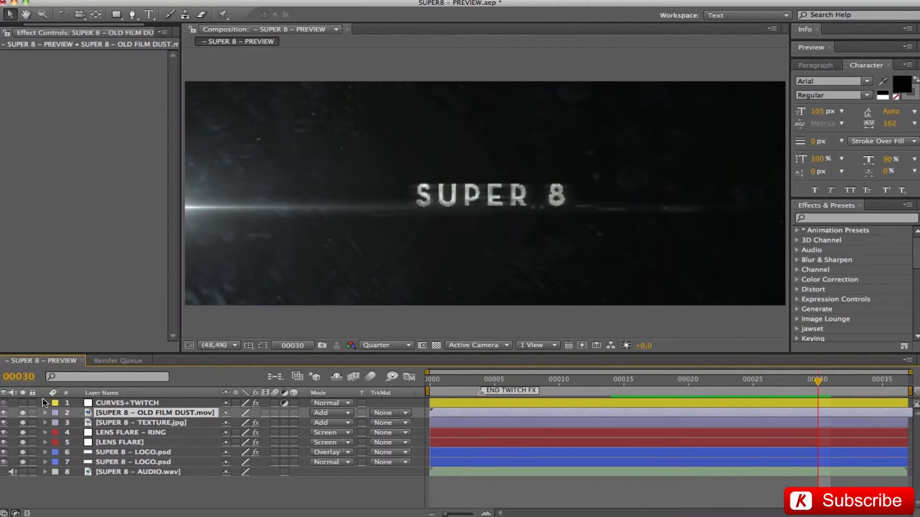
- Include the CURVES+TWITCH layer, clear the solo switches of all visual layers, and expand the layer's Curves graph
click(24, 405)
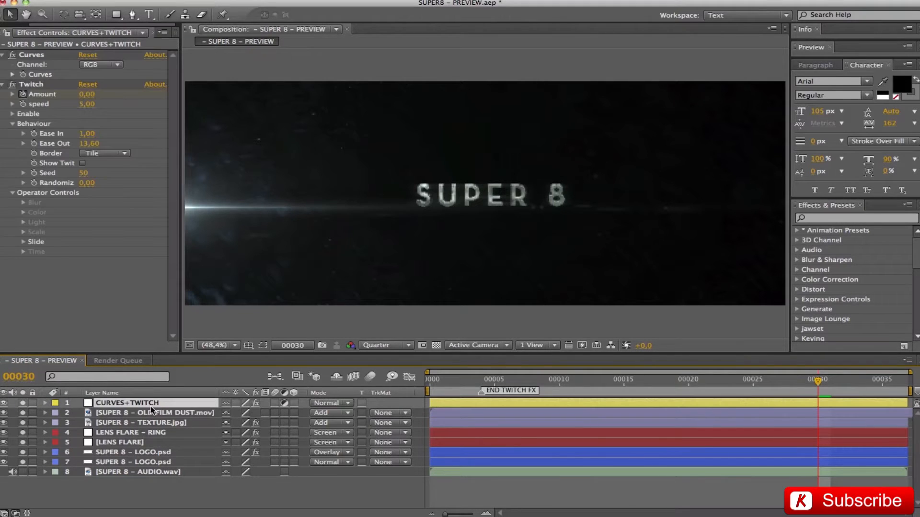
drag(23, 406, 23, 464)
click(13, 74)
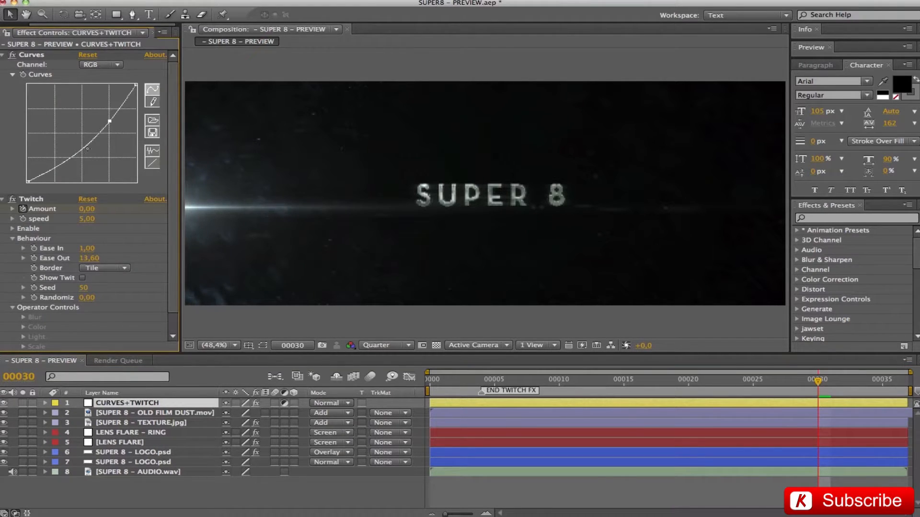
- Compare frame 14 with the Curves effect switched off and back on
click(610, 380)
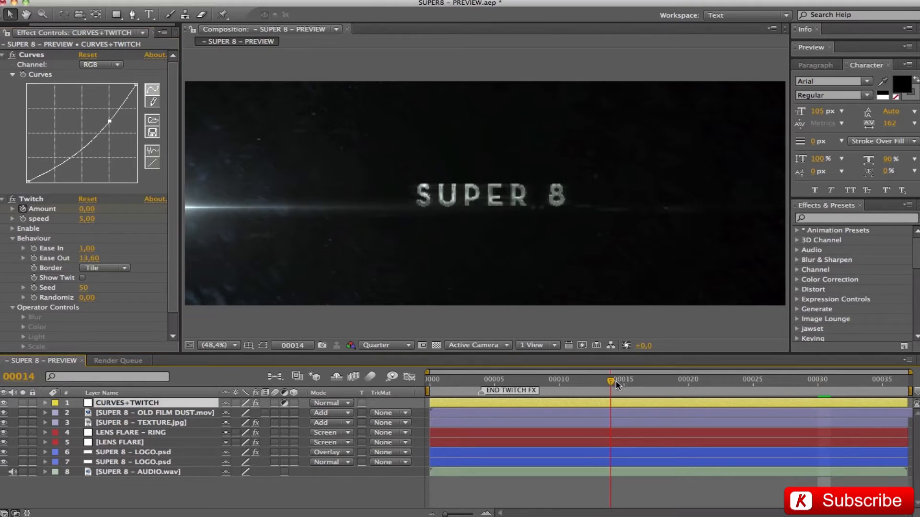
click(12, 55)
click(13, 55)
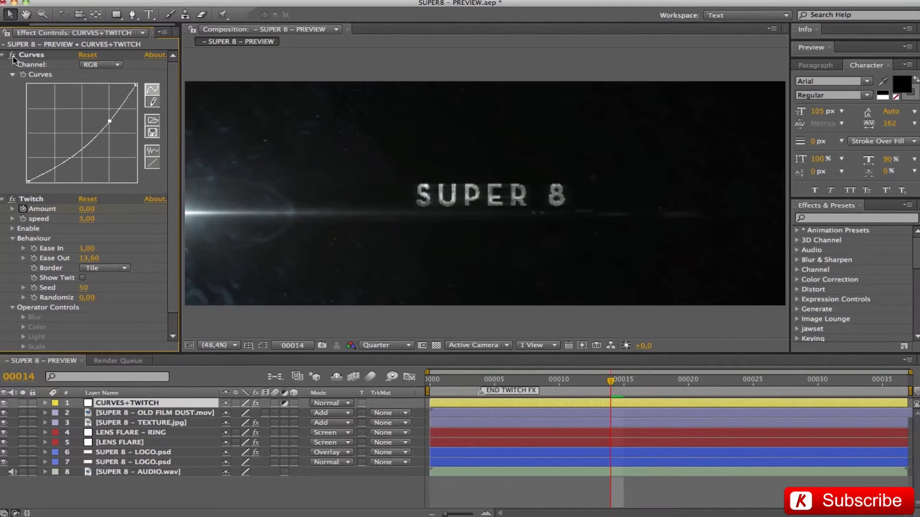
- Reveal the Twitch Amount keyframes of the CURVES+TWITCH layer and scrub between frames 0 and 4 to check them
click(481, 381)
click(430, 380)
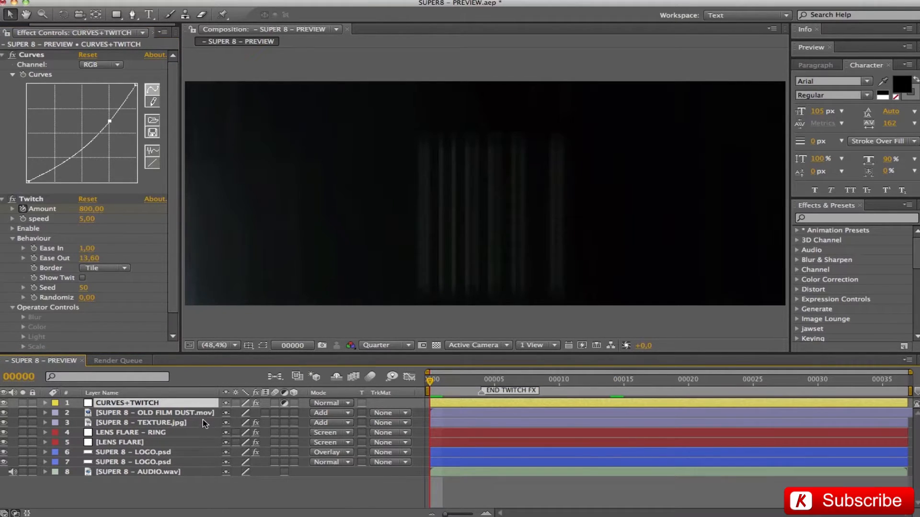
key(u)
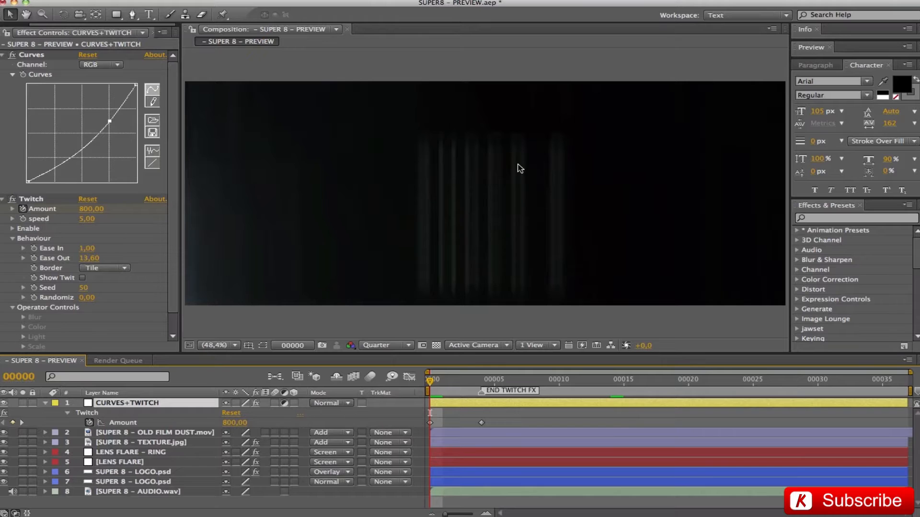
drag(437, 385, 481, 381)
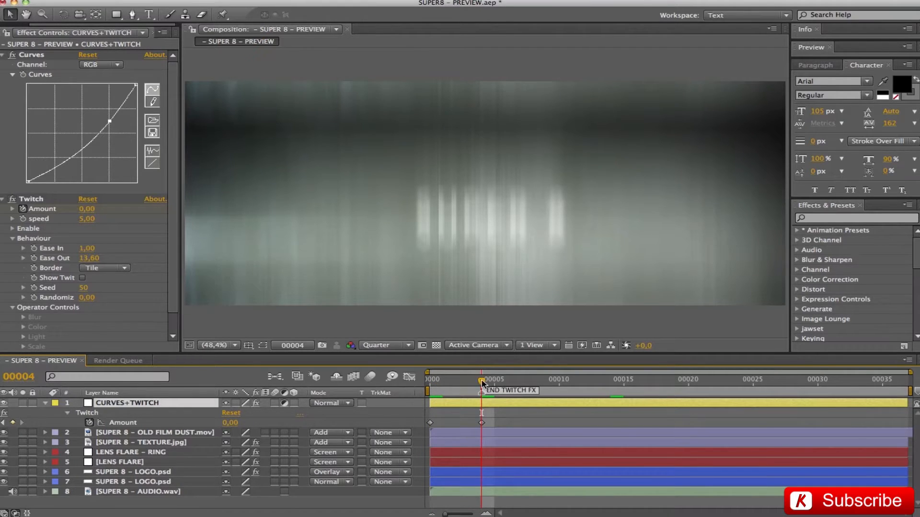
drag(481, 381, 419, 381)
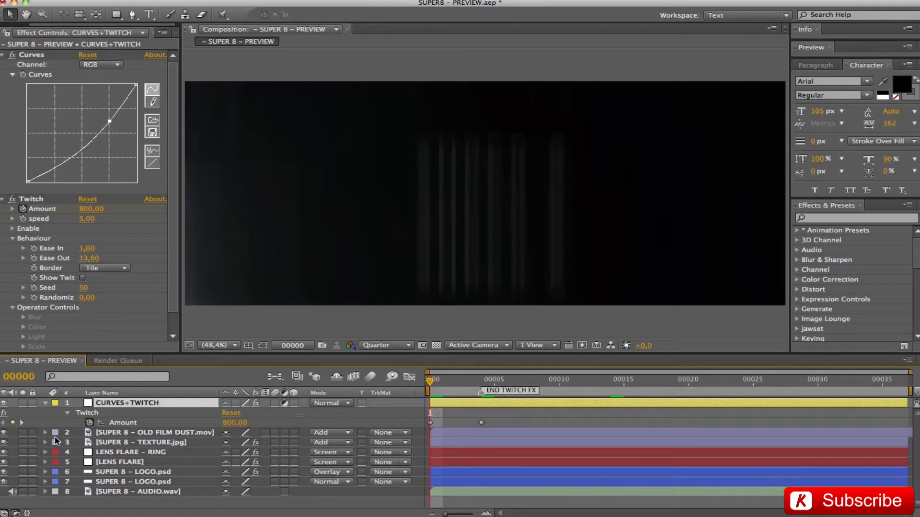
click(231, 424)
click(482, 379)
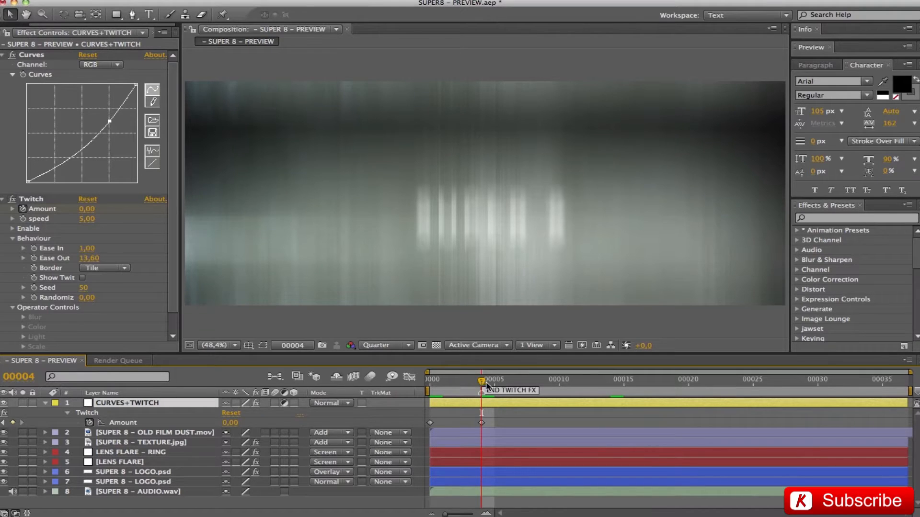
drag(485, 384, 493, 384)
click(430, 380)
- Collapse the Curves graph, preview the twitch effect from frame 0, and return to frame 0
click(13, 75)
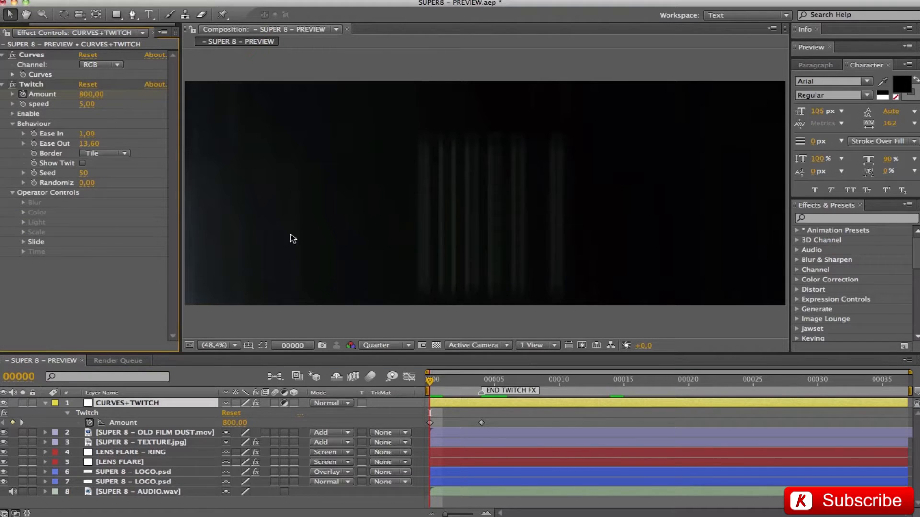
key(space)
key(space)
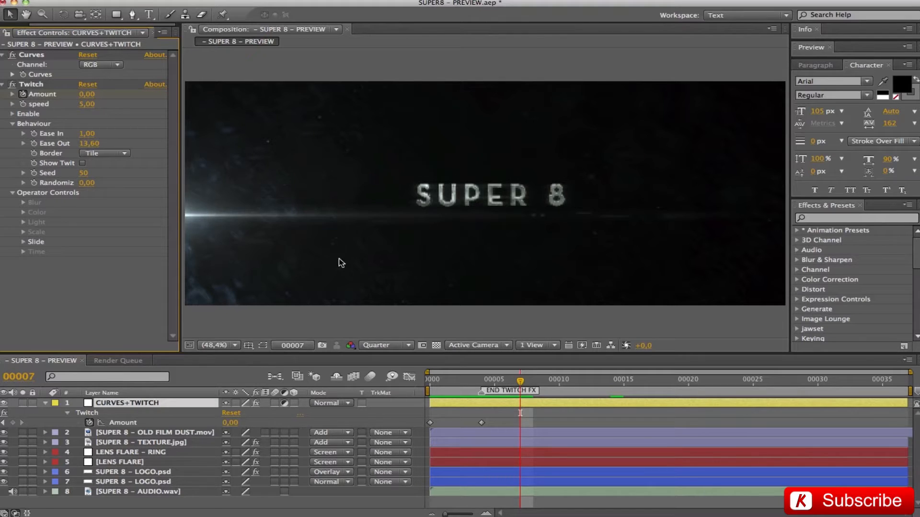
drag(479, 384, 421, 382)
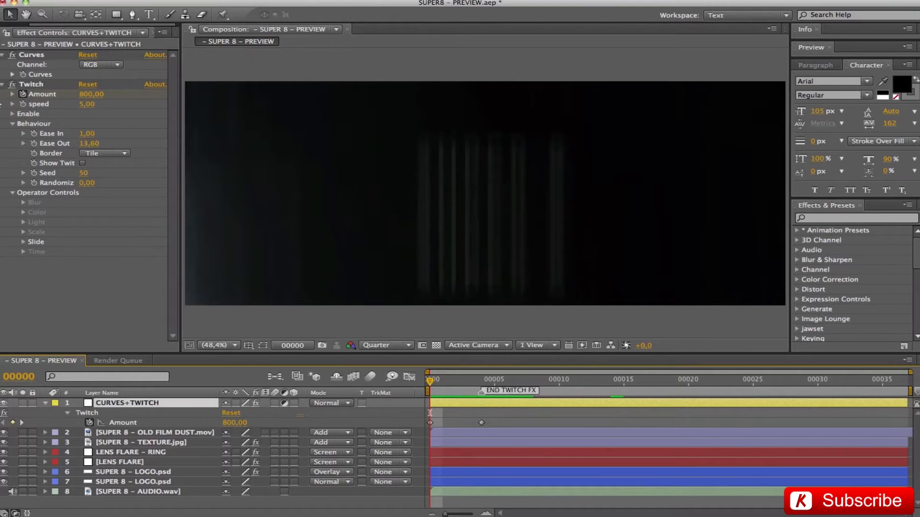
- Expand the Twitch effect's Enable options and Slide operator controls to examine their settings
click(12, 113)
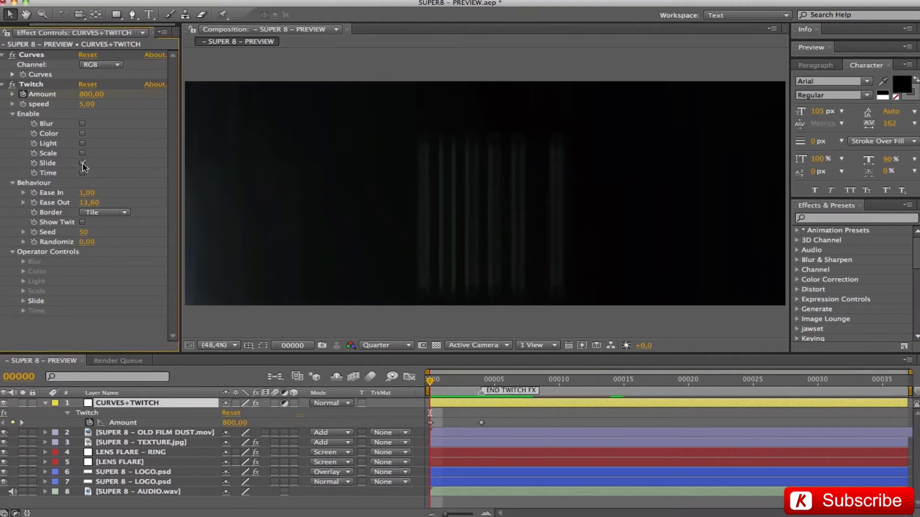
click(24, 302)
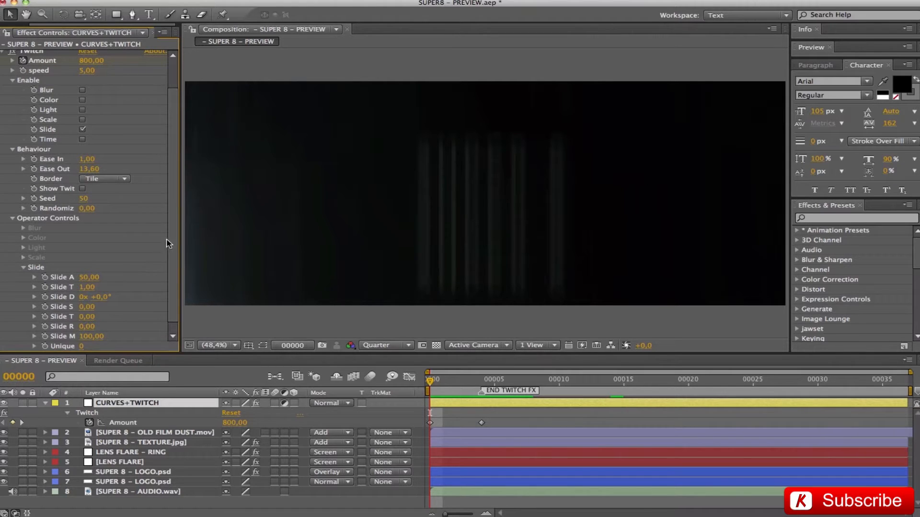
scroll(168, 282, down, 1)
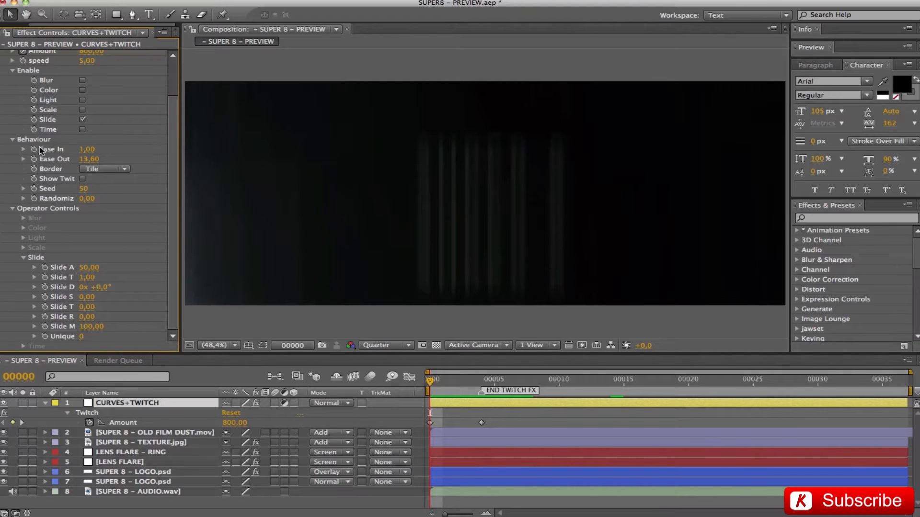
- Inspect the Twitch effect's Ease In, Ease Out and Border settings, keeping Border on Tile
click(87, 153)
click(88, 159)
key(Return)
click(103, 170)
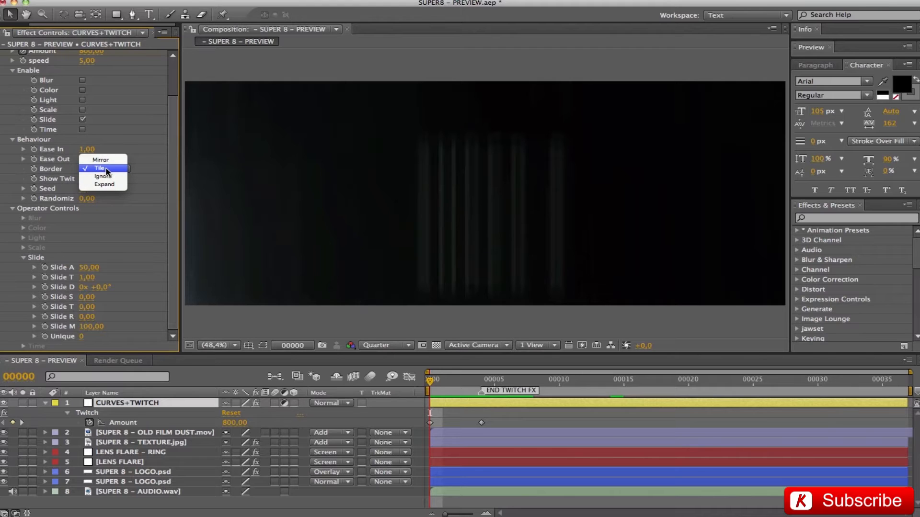
click(107, 171)
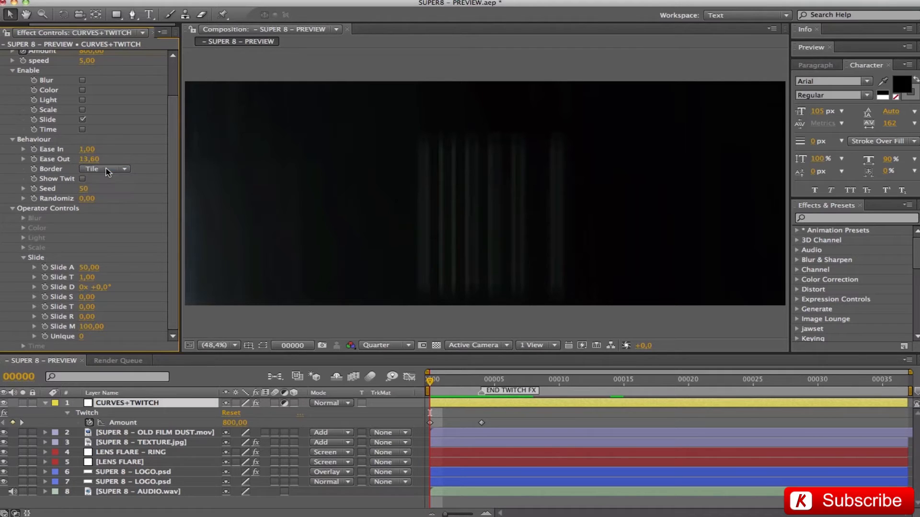
- Preview the end of the twitch transition from frame 3
click(469, 381)
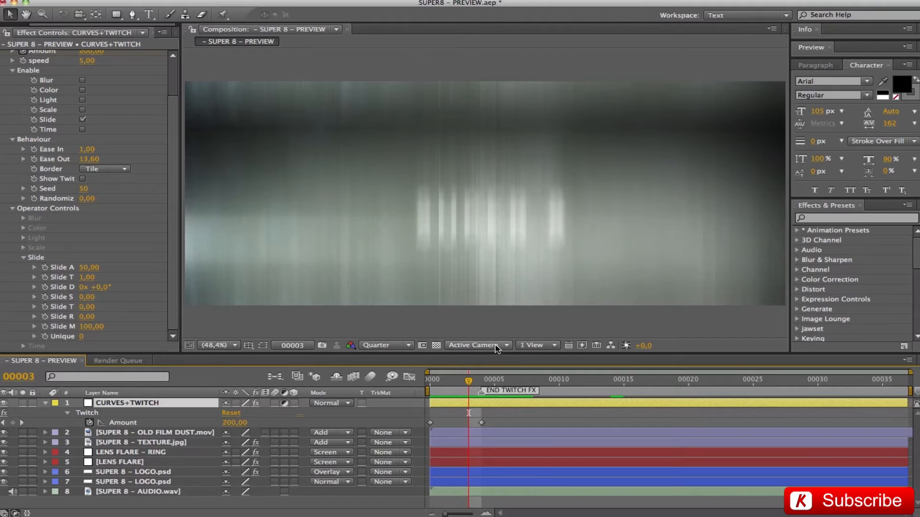
key(space)
key(space)
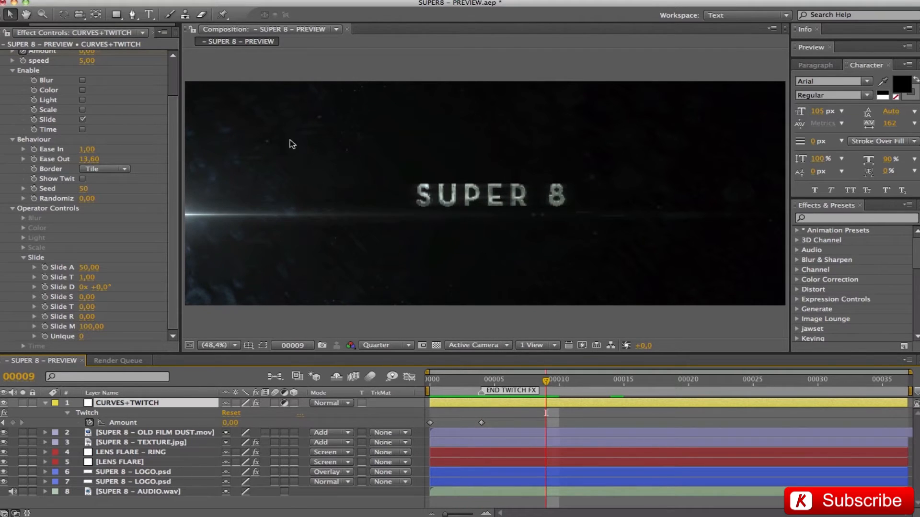
- Collapse the Twitch and Curves effects of the CURVES+TWITCH layer
scroll(89, 192, up, 3)
click(2, 87)
click(3, 84)
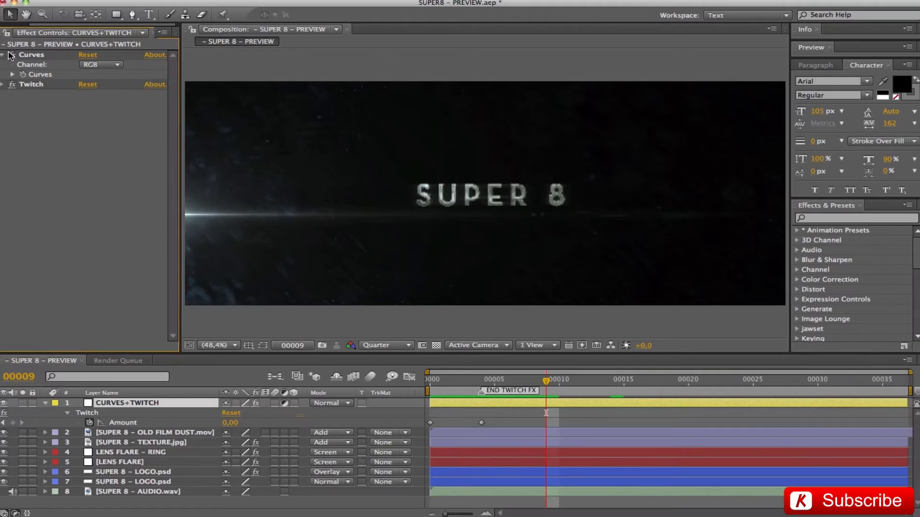
click(3, 56)
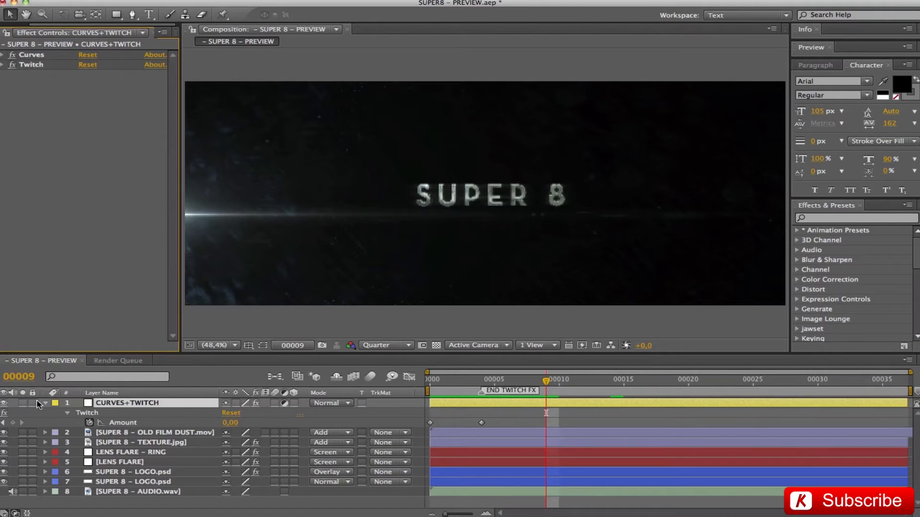
- Collapse the CURVES+TWITCH layer's properties and review the LENS FLARE, LENS FLARE – RING, texture and old film dust layers
click(44, 403)
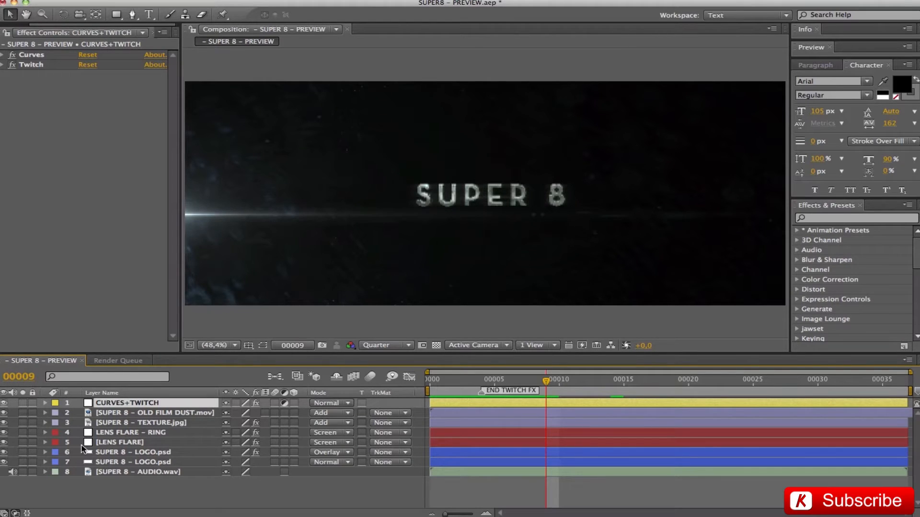
click(102, 442)
click(120, 434)
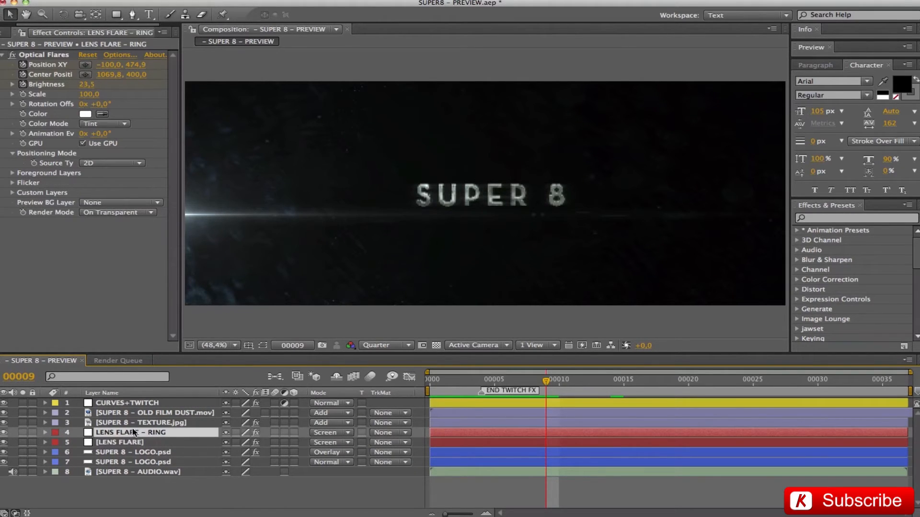
click(151, 424)
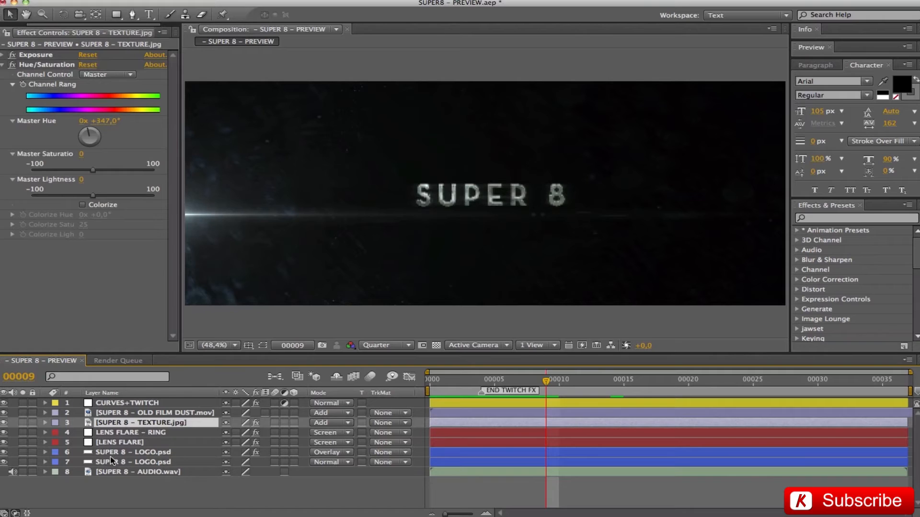
click(138, 413)
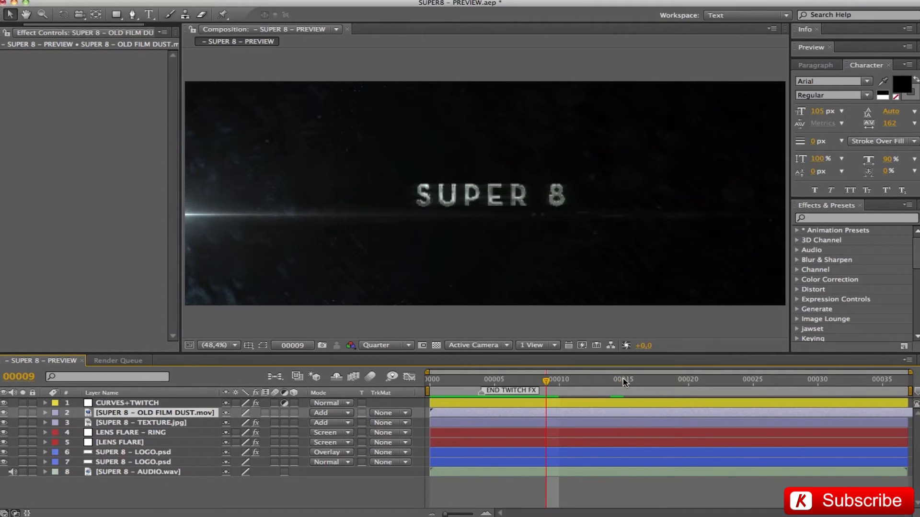
- Inspect the SUPER 8 title on frame 23 at Full resolution and 100% magnification, returning the view to Fit
click(727, 381)
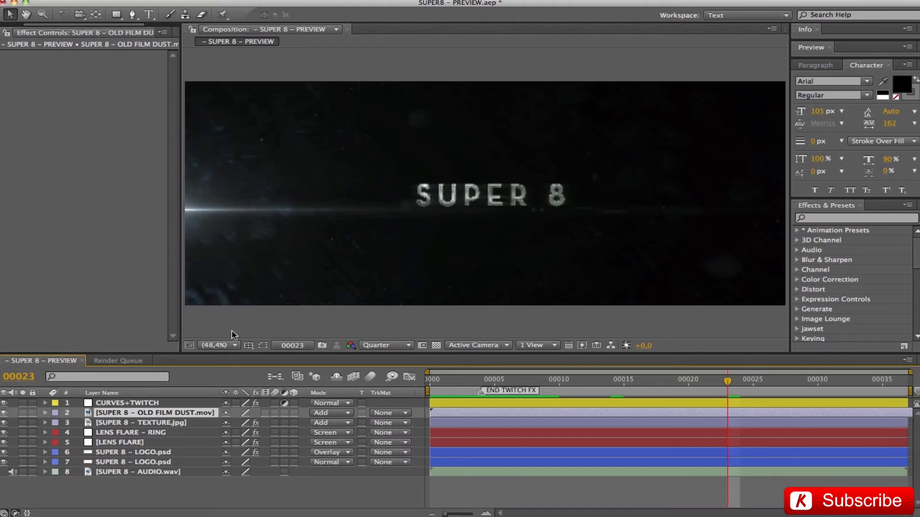
click(381, 345)
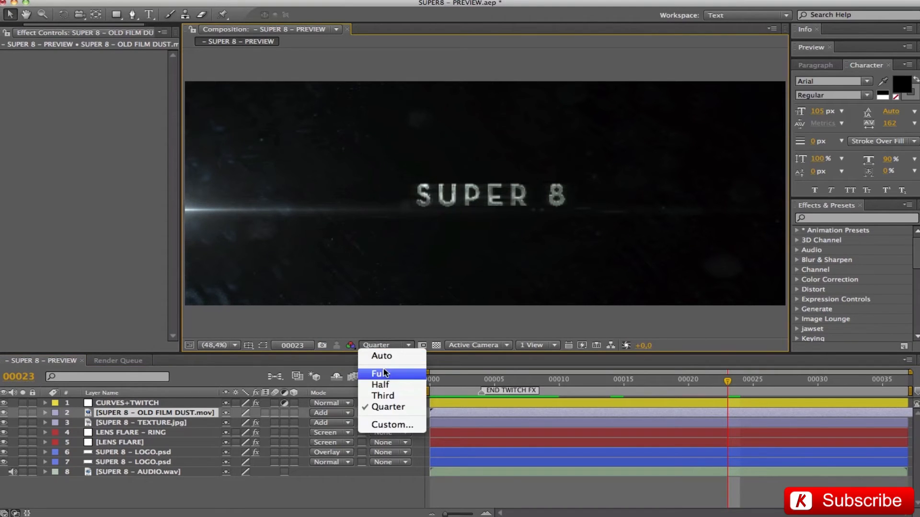
click(233, 345)
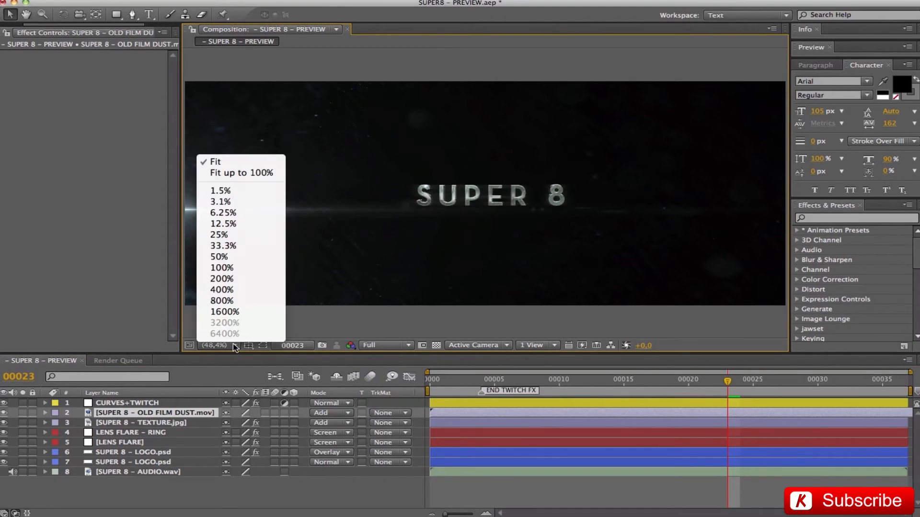
click(246, 267)
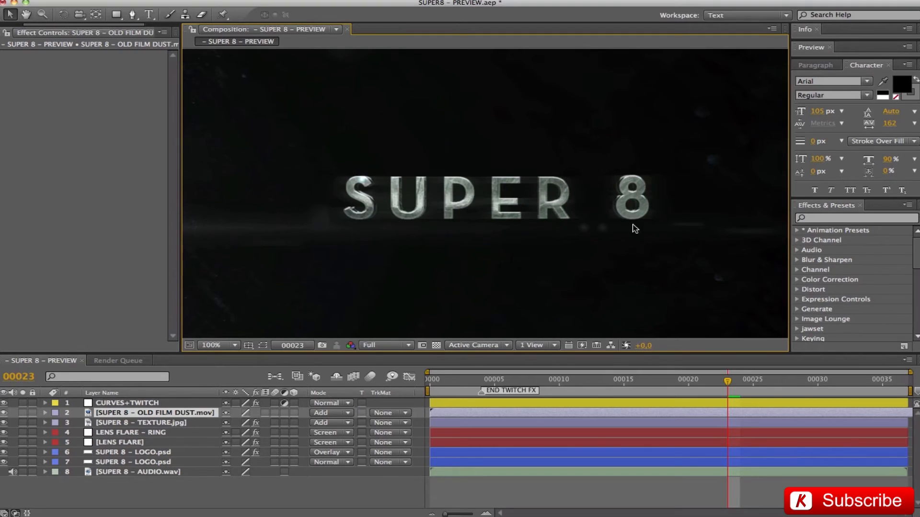
click(214, 346)
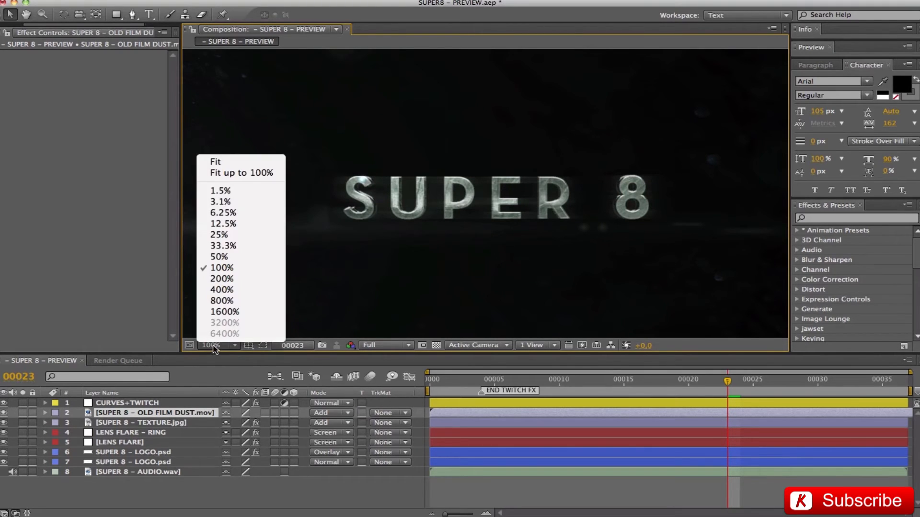
click(215, 162)
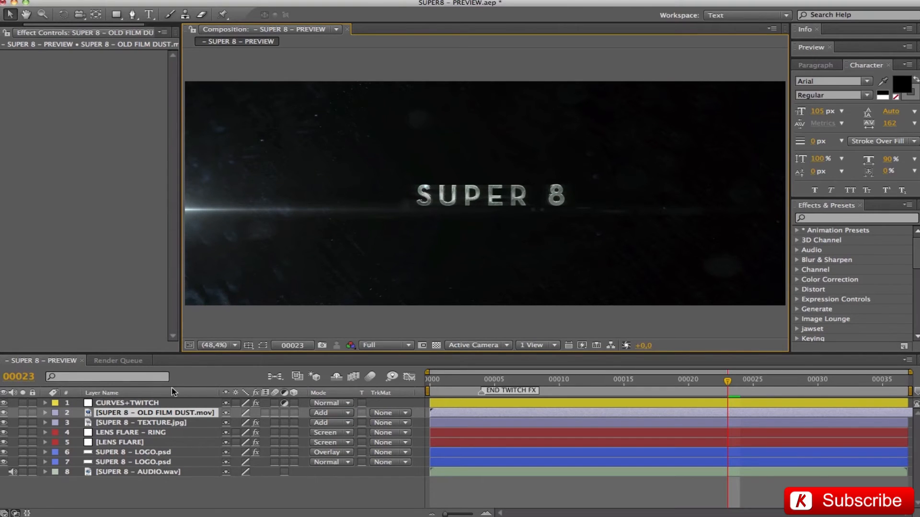
- Switch to QuickTime Player, play the rendered SUPER 8 – PREVIEW.mov movie and minimize its window
click(126, 472)
click(101, 360)
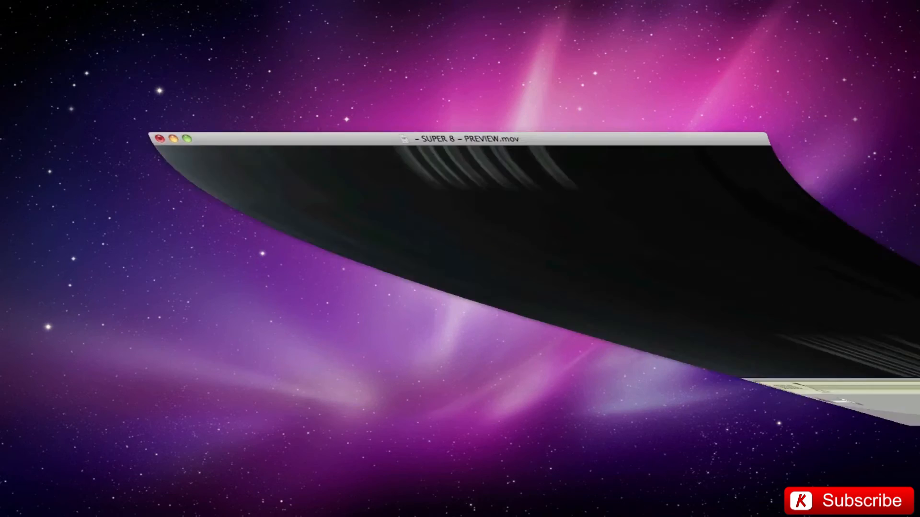
key(space)
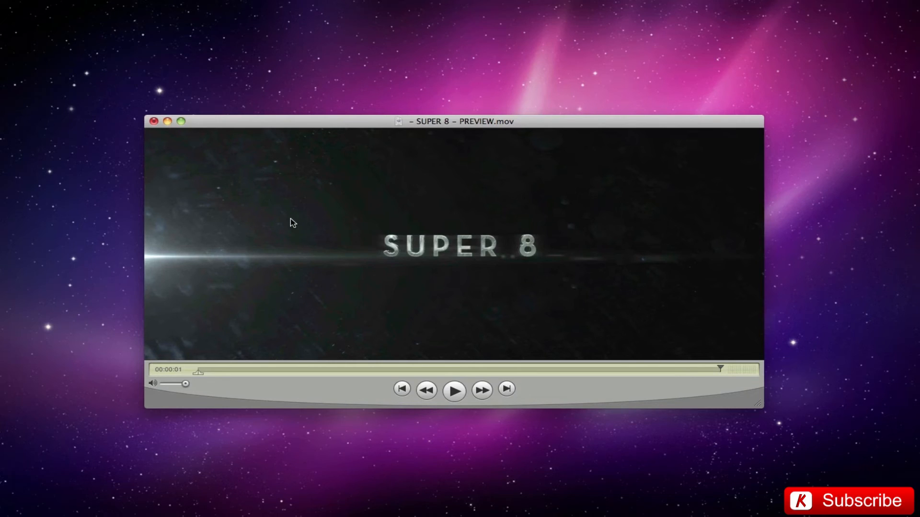
double_click(231, 123)
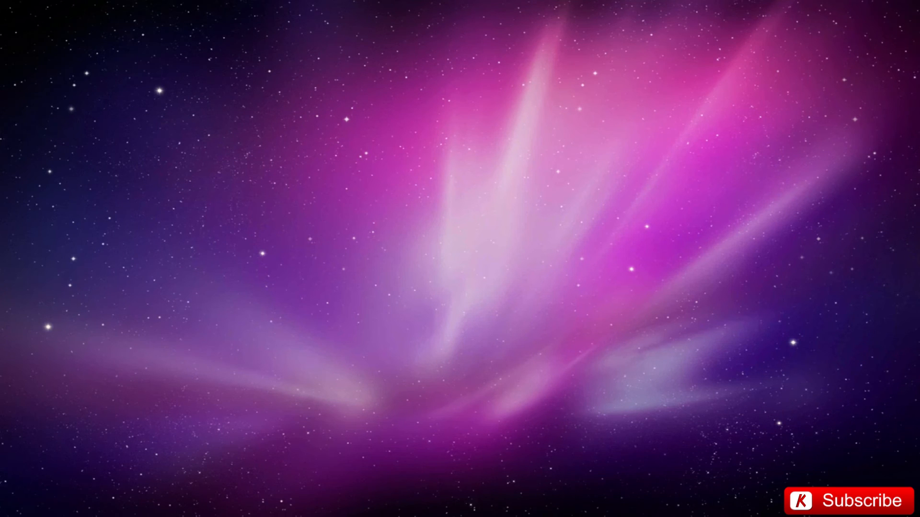
- Restore the GHOST RIDER 2 PREVIEW.mov window, play the movie and minimize it again
click(919, 339)
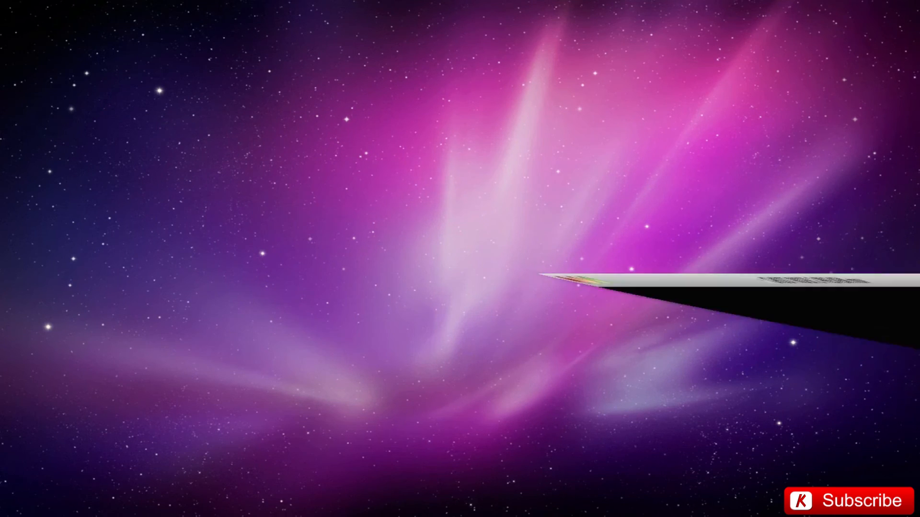
key(space)
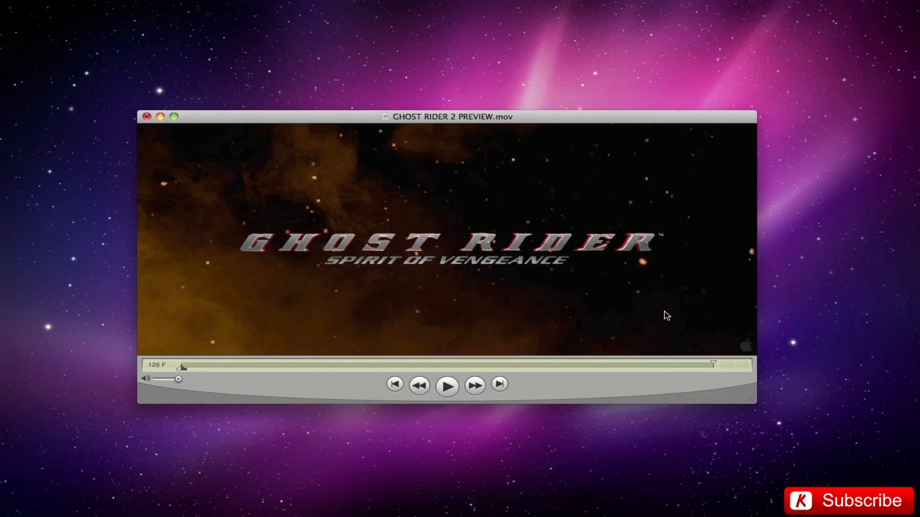
double_click(214, 118)
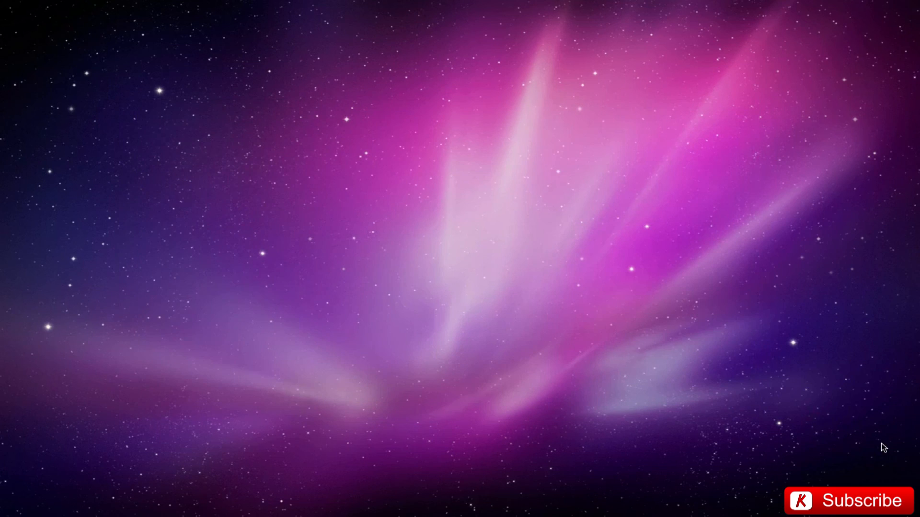